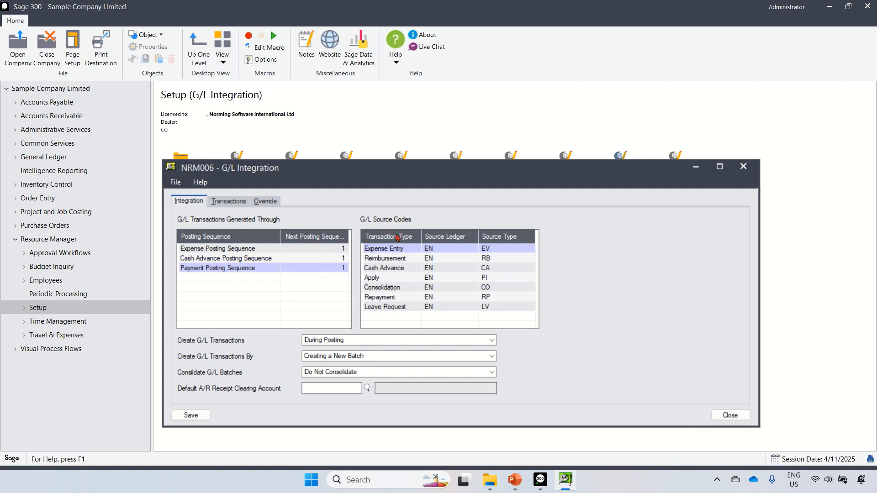
Step: Inspect the Expense Entry source type field in the G/L source codes
click(507, 252)
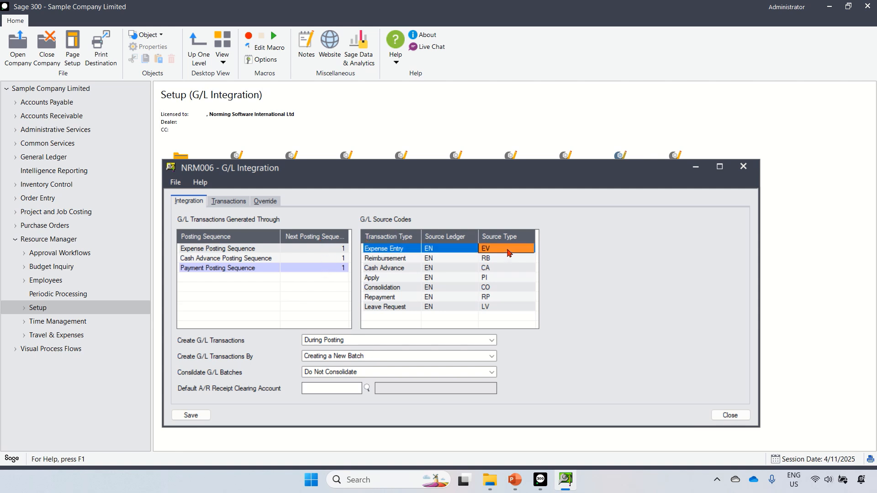
click(503, 247)
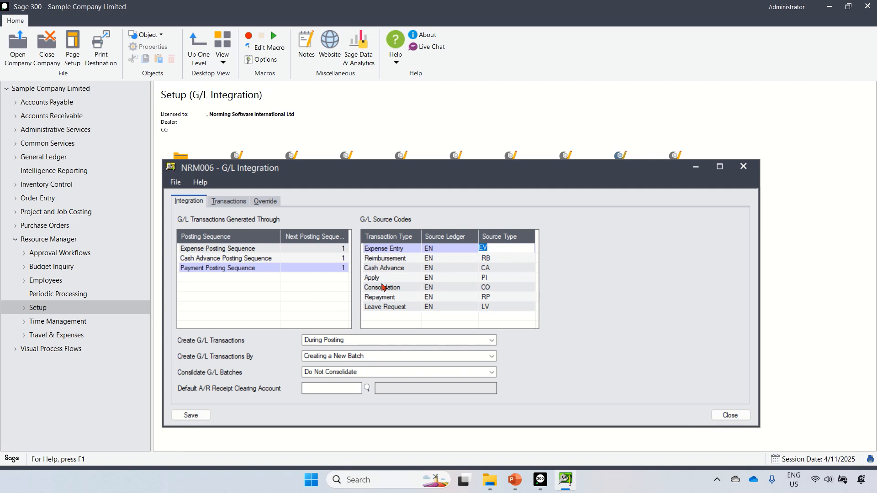
key(Tab)
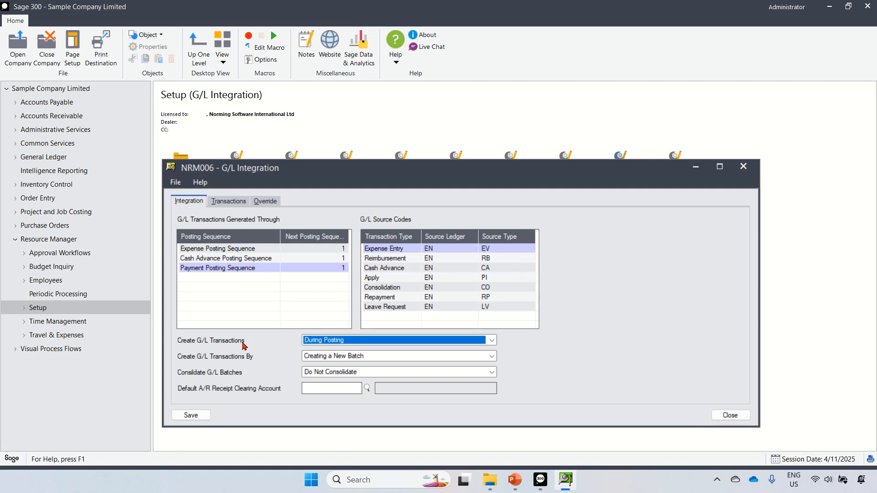
Step: Review the choices for Create G/L Transactions, Create G/L Transactions By and Consolidate G/L Batches, keeping the current selections
click(329, 342)
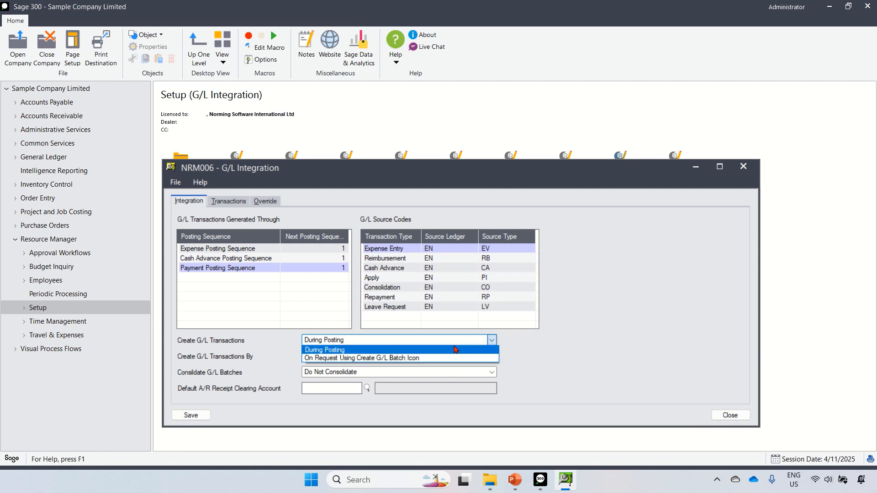
click(577, 346)
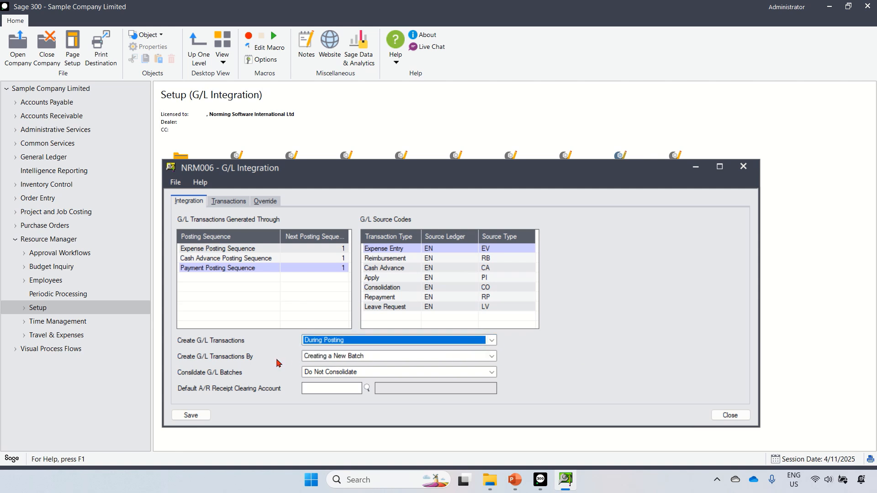
click(333, 358)
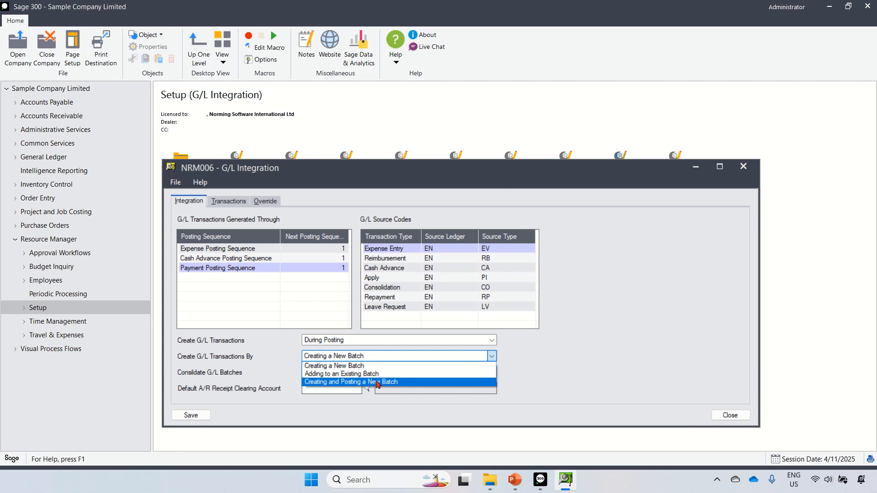
click(559, 369)
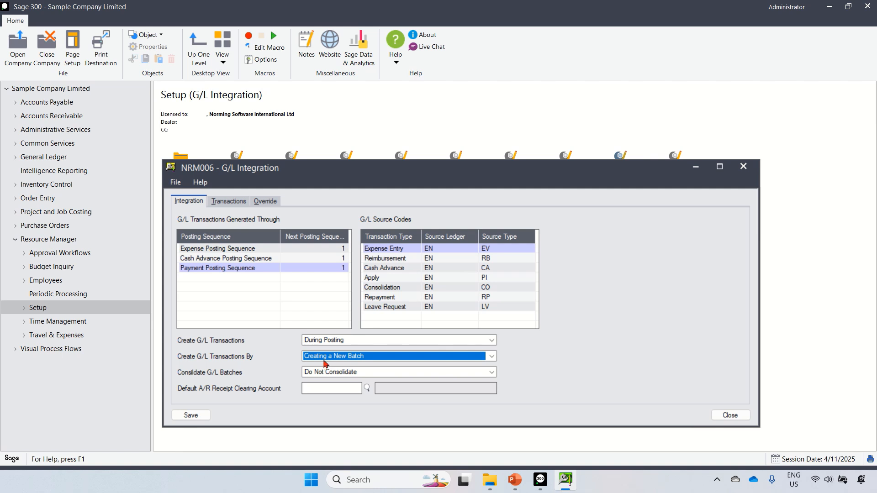
click(331, 372)
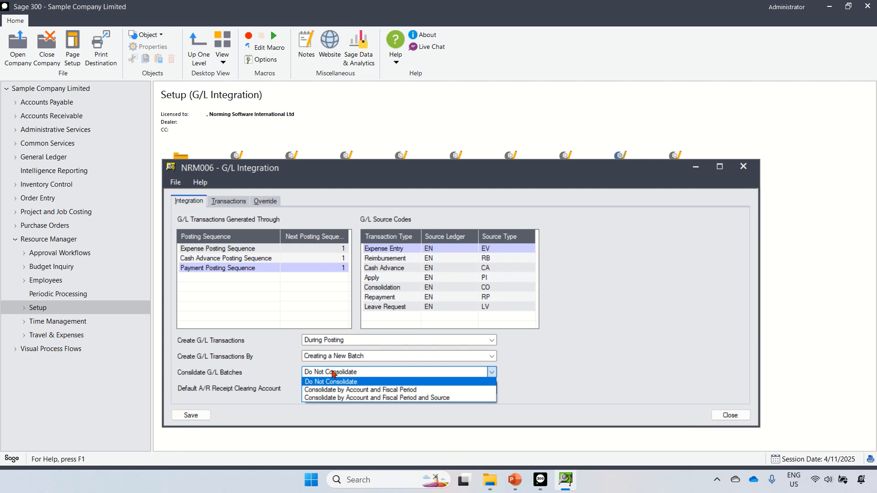
click(308, 383)
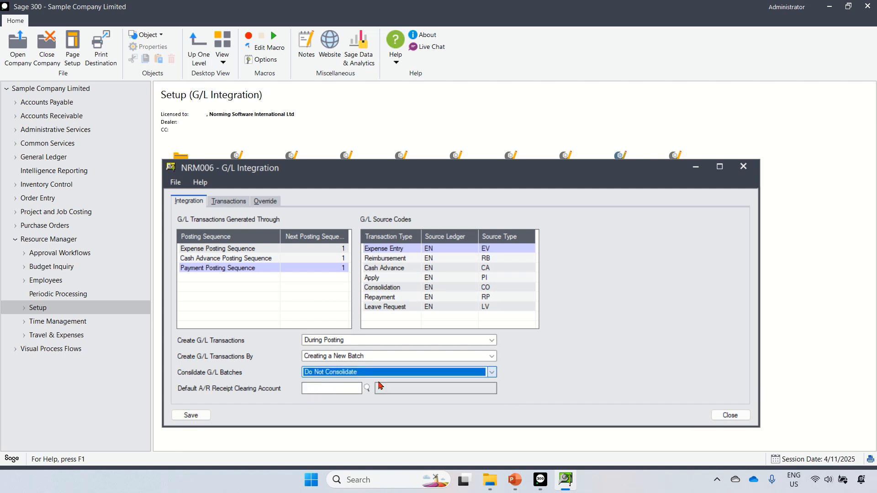
Step: Set the Default A/R Receipt Clearing Account to 2040
click(334, 386)
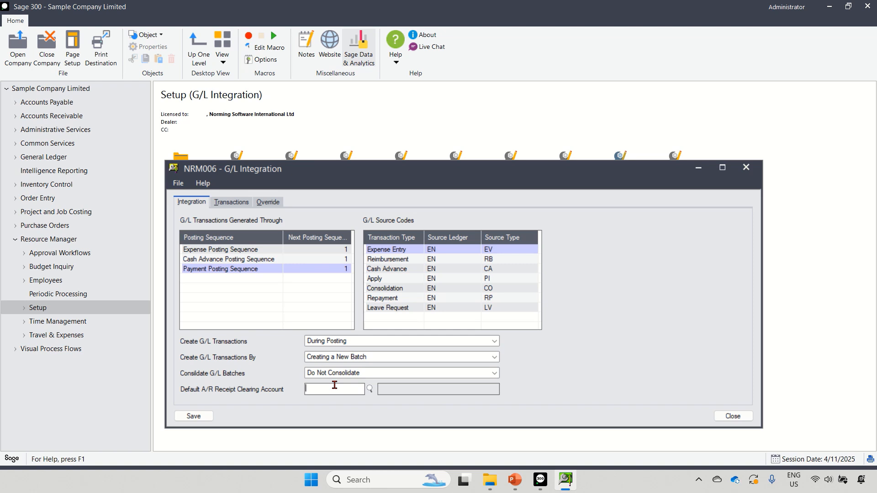
text(2040)
key(Tab)
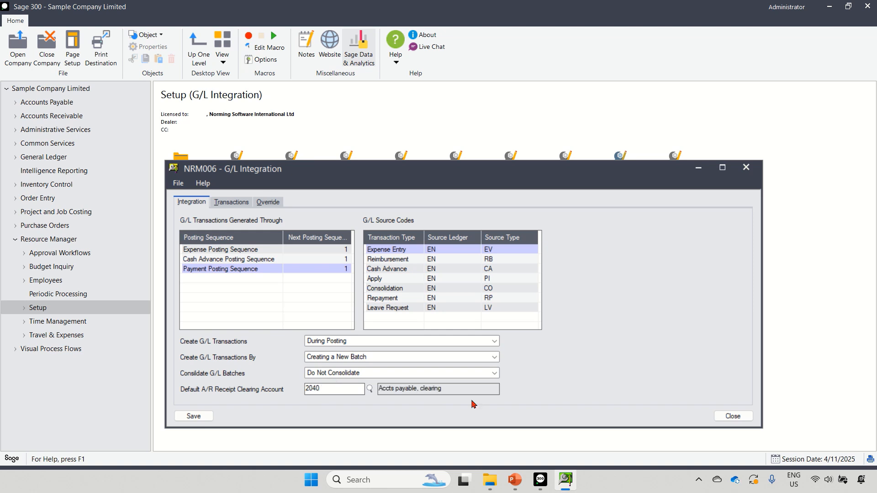
Step: Try adding the Division segment to the Expense Entry transaction's G/L Entry Description, and close the detail without saving
click(228, 202)
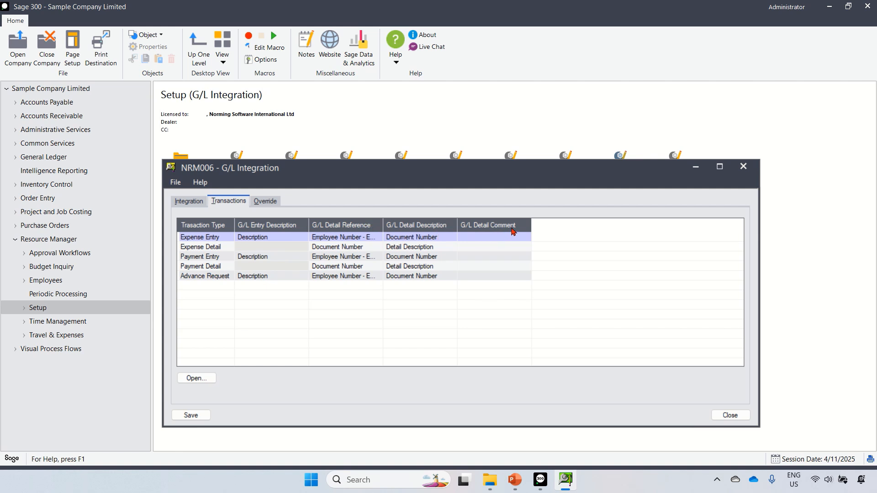
click(276, 237)
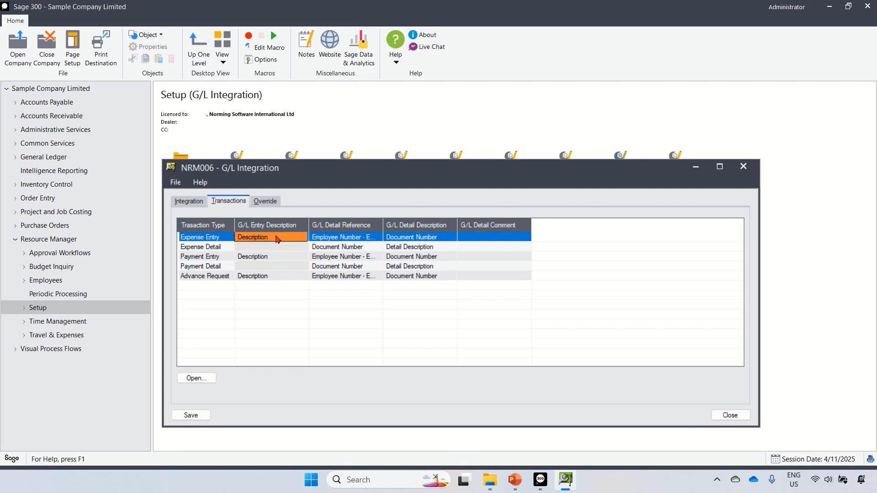
double_click(276, 236)
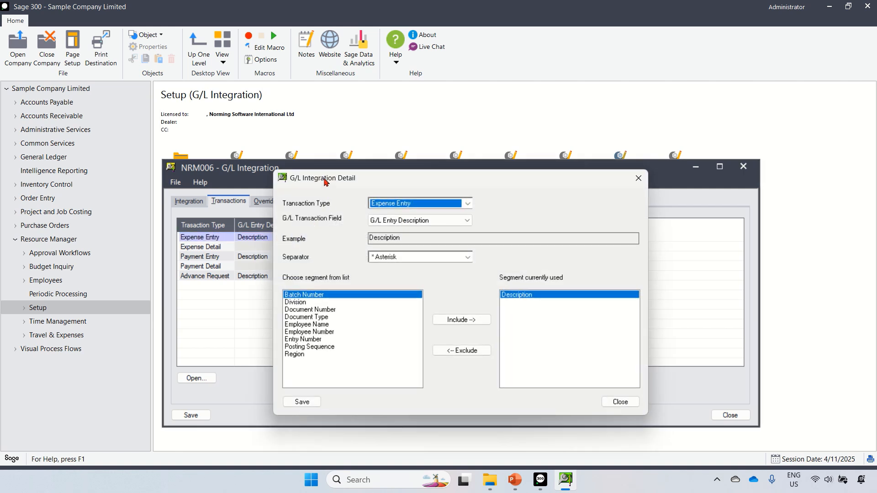
mouse_move(325, 181)
mouse_down()
mouse_move(281, 179)
mouse_move(309, 180)
mouse_up()
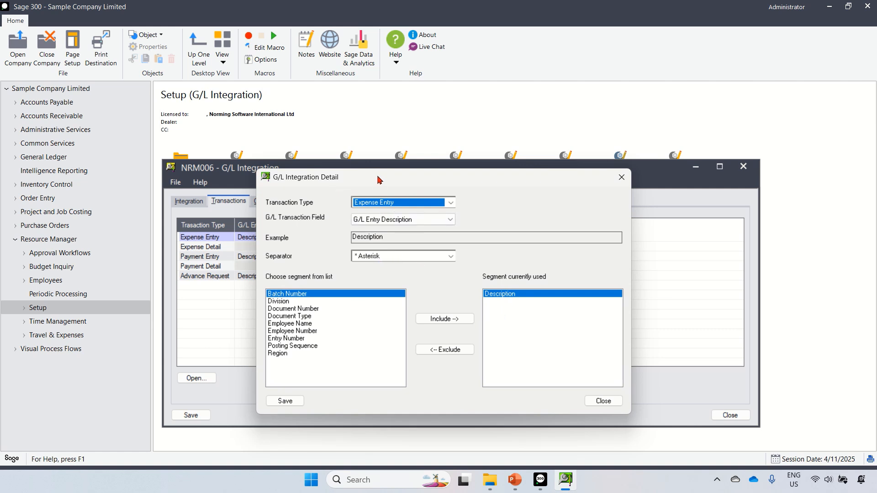
mouse_move(378, 180)
mouse_down()
mouse_move(366, 264)
mouse_move(383, 176)
mouse_up()
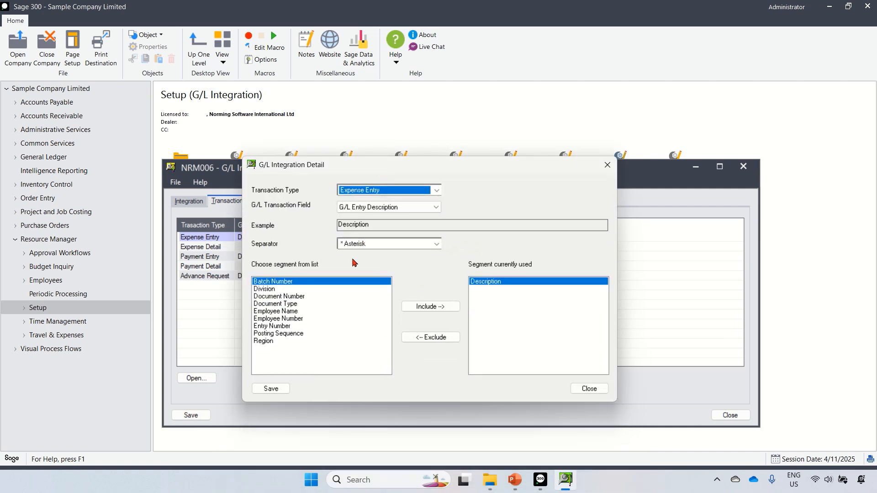
click(271, 289)
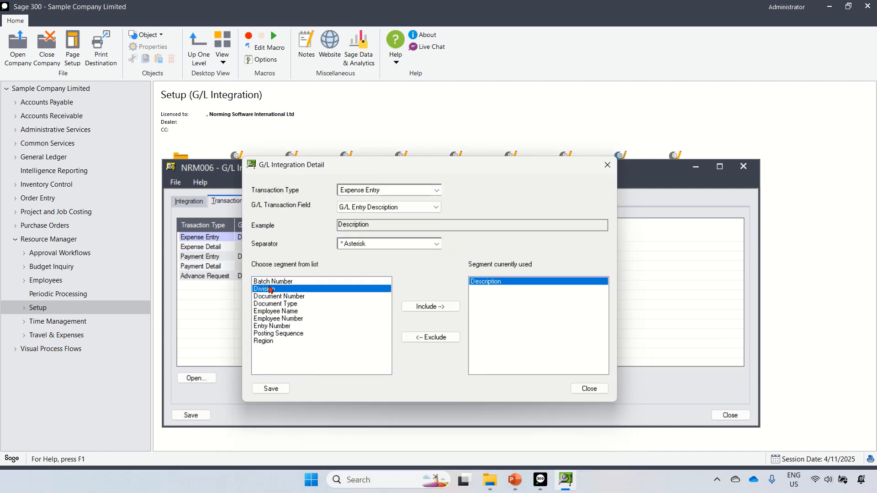
click(430, 306)
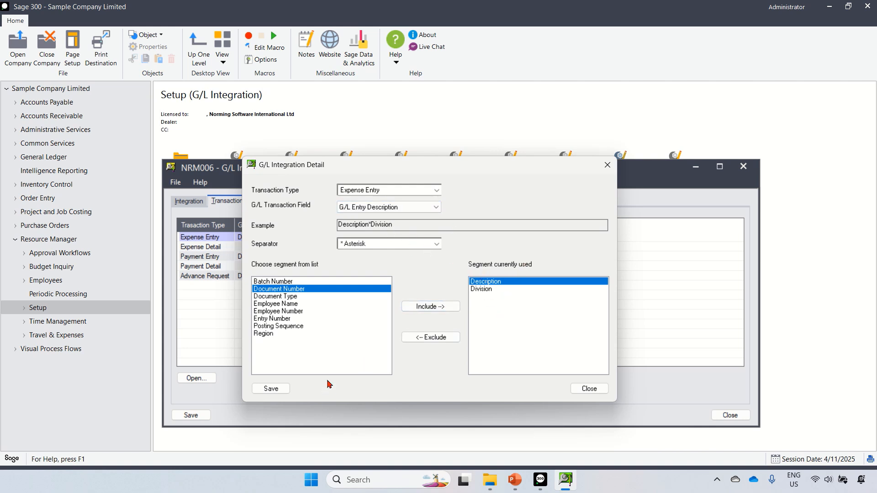
click(589, 388)
click(425, 279)
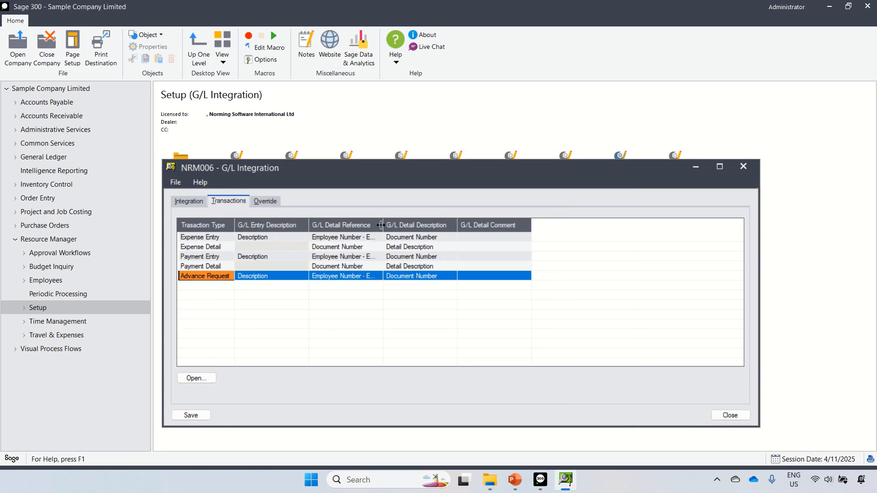
drag(380, 225, 419, 224)
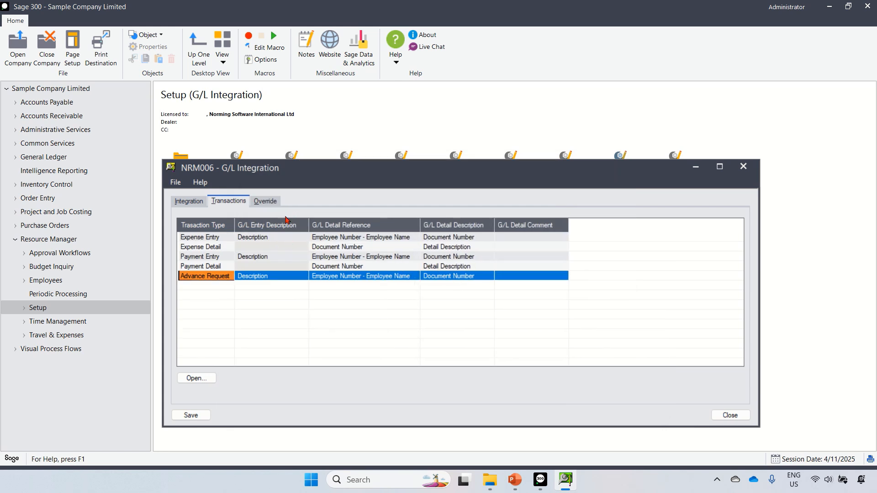
Step: In the override settings, assign the Division G/L segment to the Division allocation and the Region segment to Region
click(265, 201)
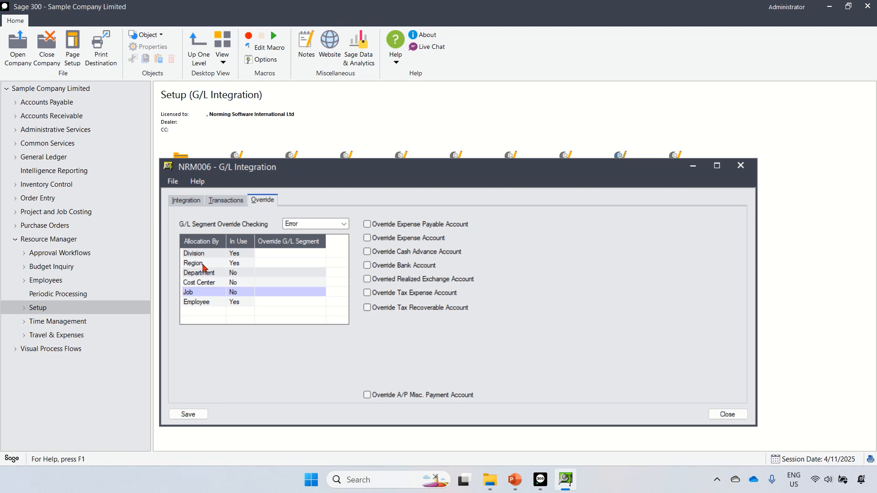
click(306, 255)
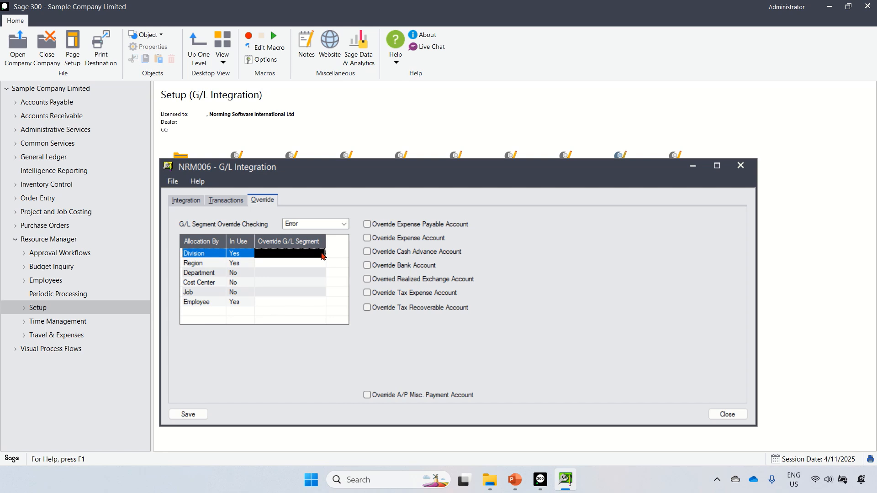
click(322, 256)
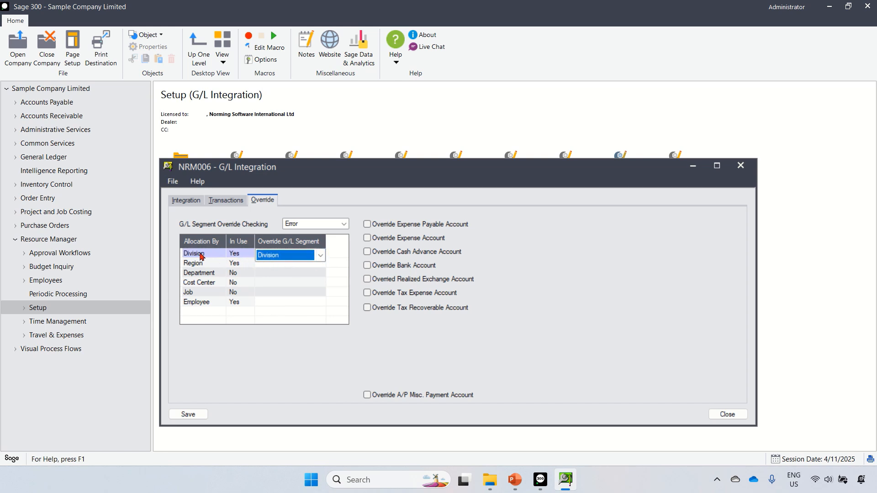
click(306, 265)
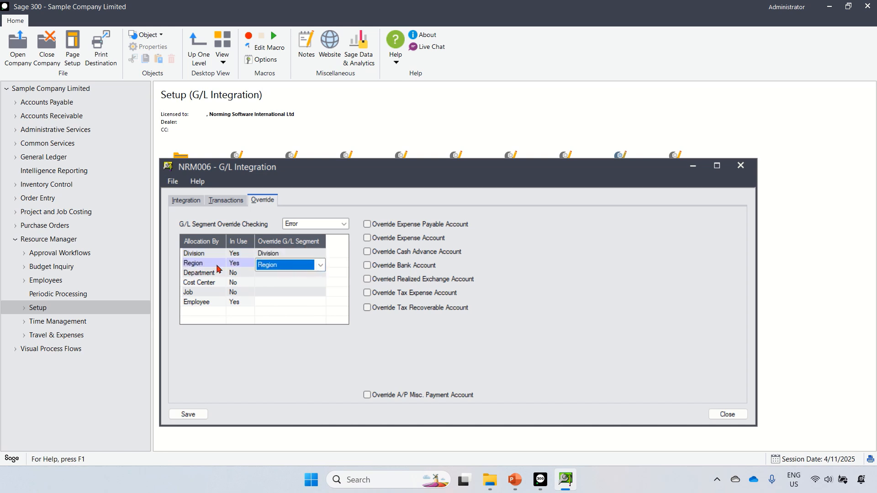
click(343, 275)
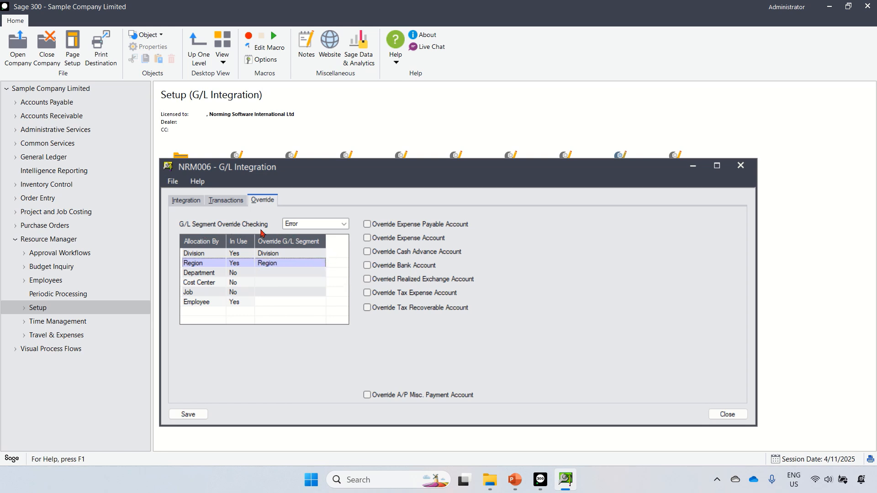
Step: Review the G/L Segment Override Checking choices, keeping Error selected
click(314, 226)
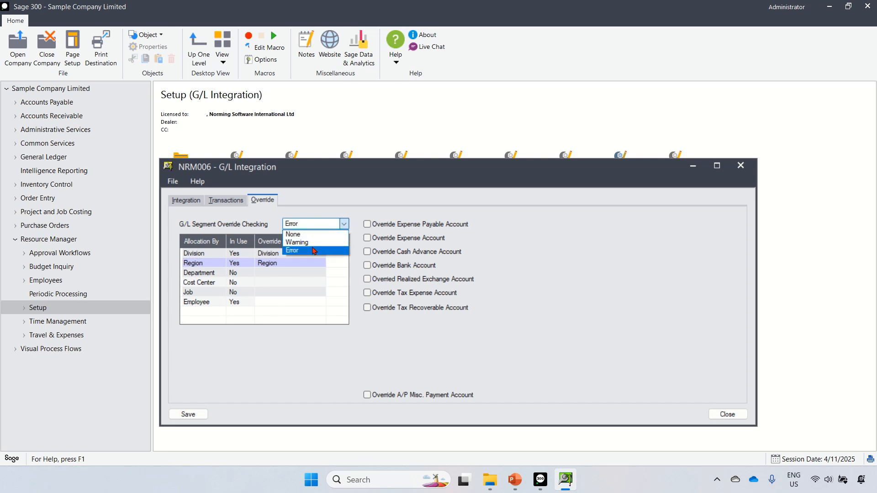
click(327, 210)
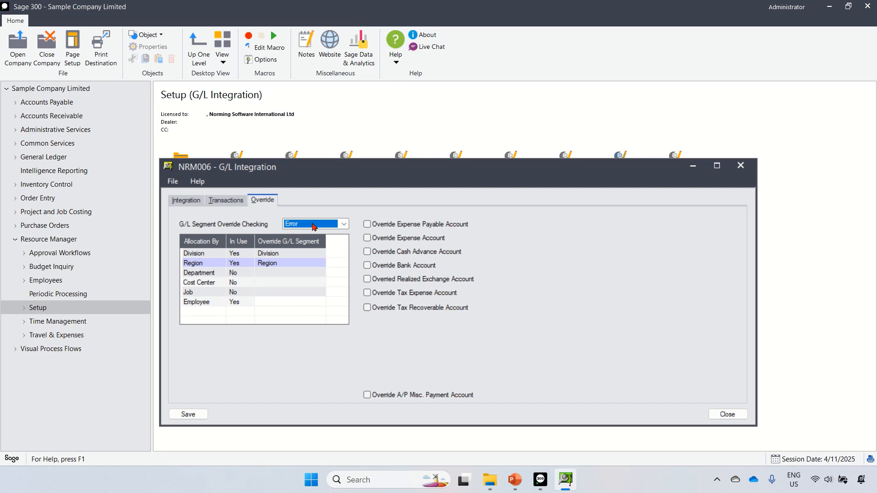
click(314, 226)
click(330, 215)
Step: Enable Override Expense Account, save the G/L Integration settings and close them
click(367, 238)
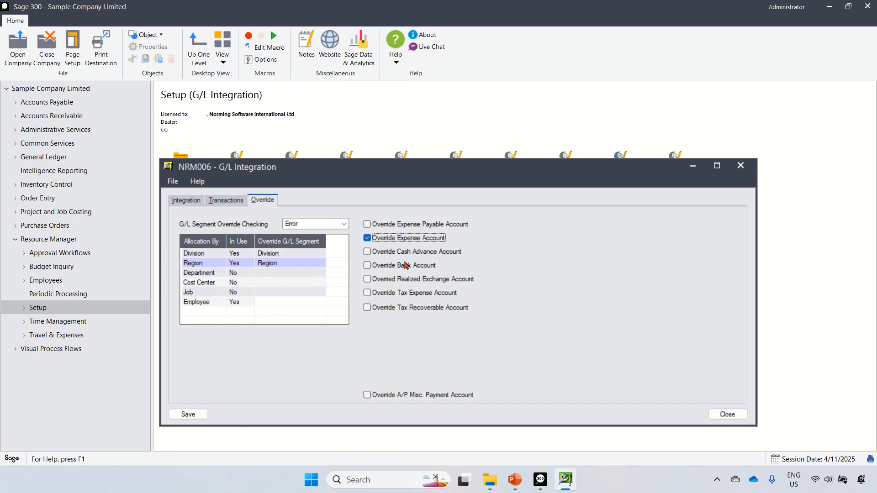
click(189, 415)
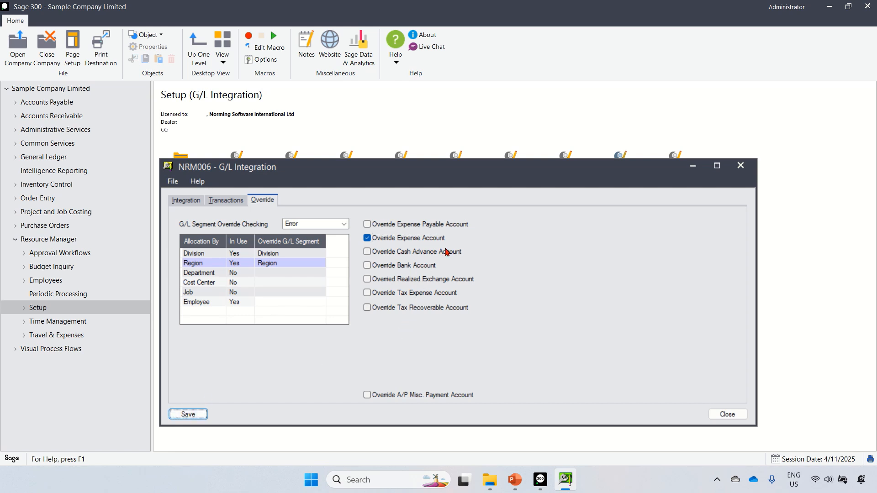
click(724, 414)
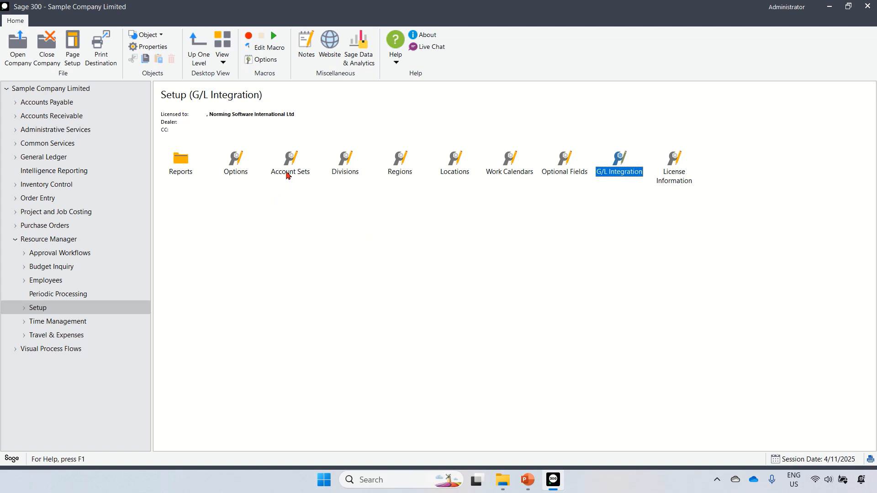
Step: Open the Account Sets setup and start a new account set with code EMPLOYEE and description Employee
click(287, 175)
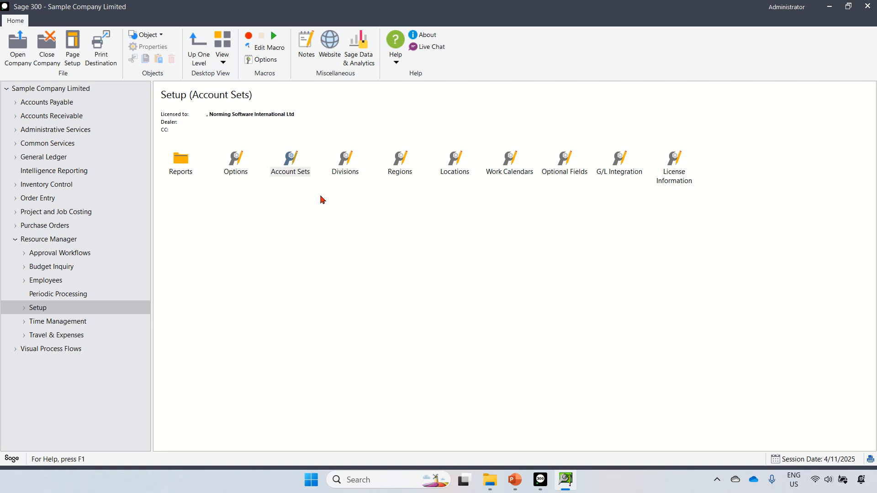
drag(346, 153, 315, 200)
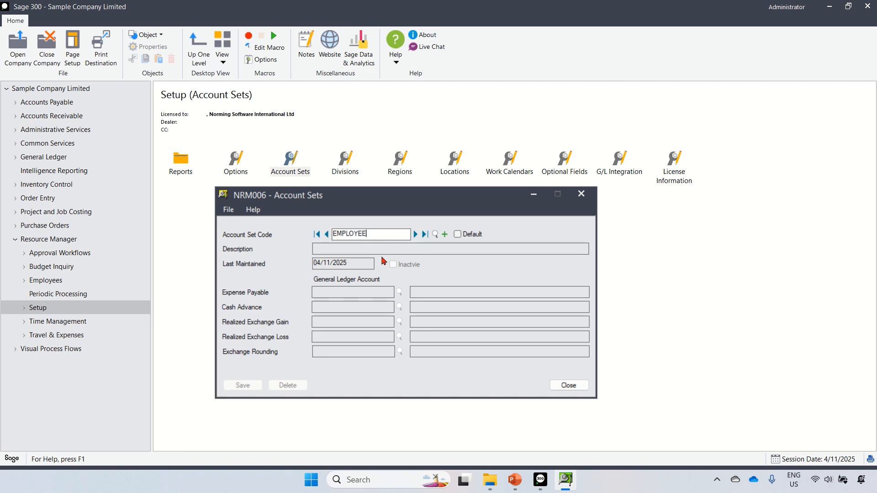
key(Tab)
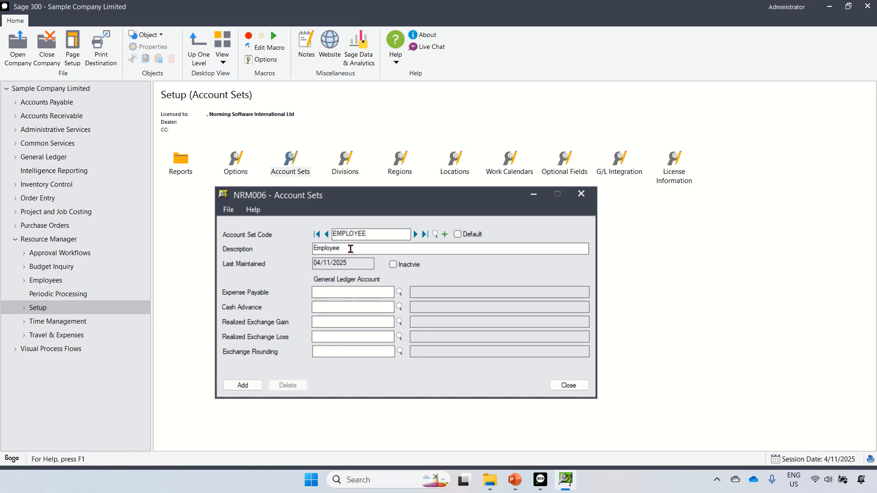
Step: Set the account set's Expense Payable account to 2020, Accounts payable, other
click(399, 294)
drag(240, 68, 480, 70)
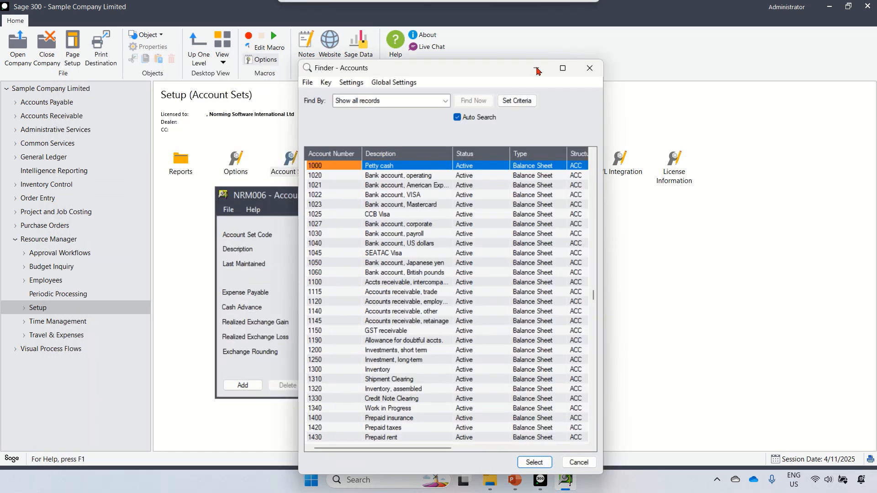
drag(537, 71, 682, 59)
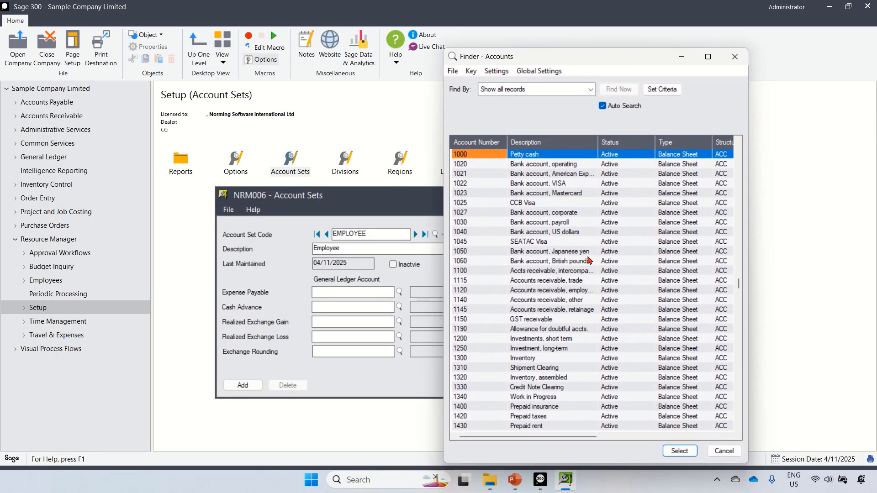
key(Down)
key(Down)
key(Down)
key(Down)
key(Down)
key(Down)
key(Down)
key(Down)
key(Down)
key(Down)
key(Down)
key(Down)
key(Down)
key(Down)
key(Down)
key(Down)
key(Down)
key(Down)
key(Down)
key(Down)
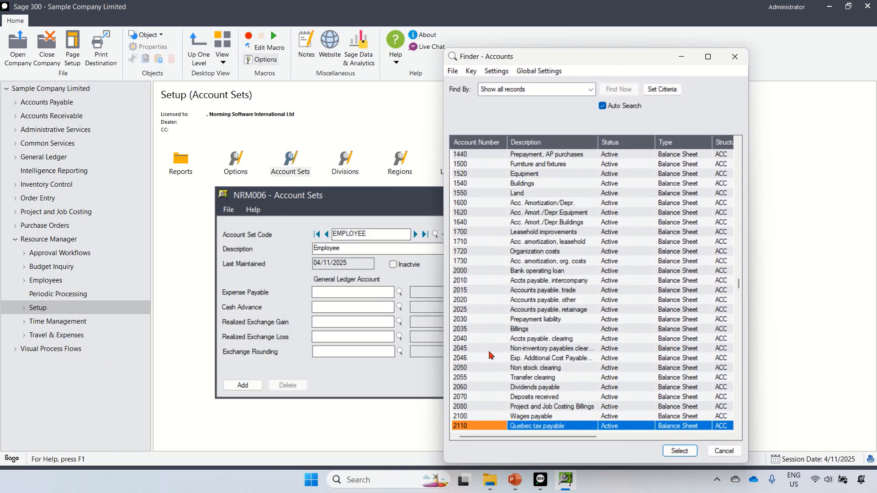
double_click(468, 300)
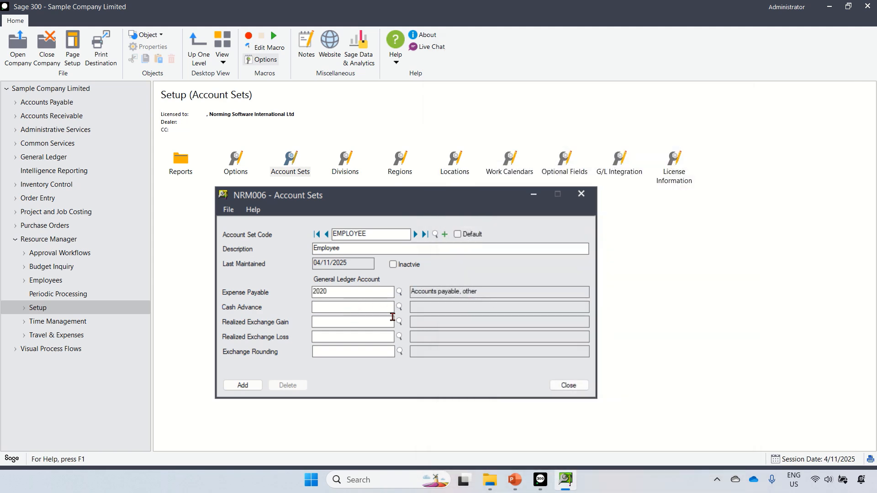
Step: Set the Cash Advance account to 1120, Accounts receivable, employees, and the Realized Exchange Gain account to 7100, Exchange gain
click(399, 307)
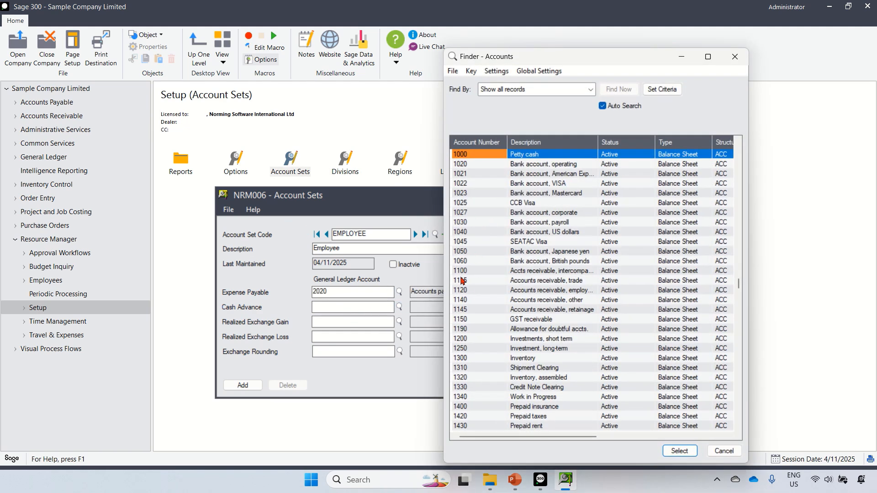
double_click(463, 291)
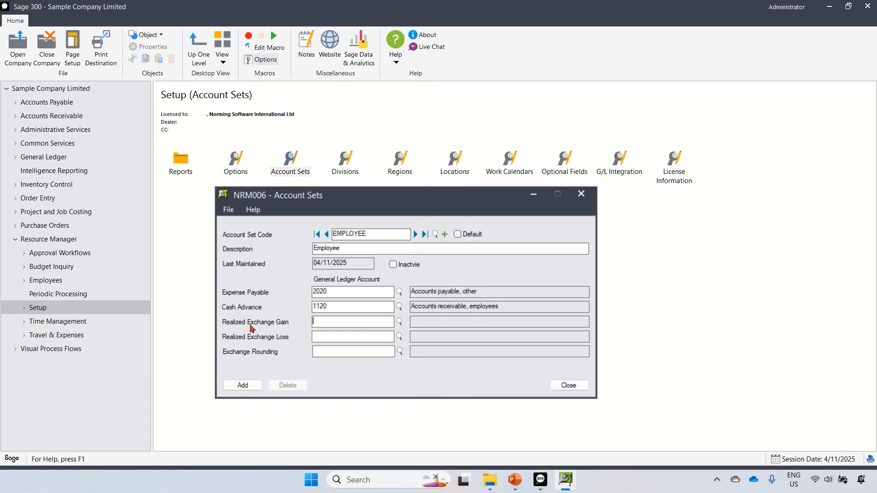
click(400, 321)
scroll(538, 315, down, 17)
scroll(554, 336, down, 20)
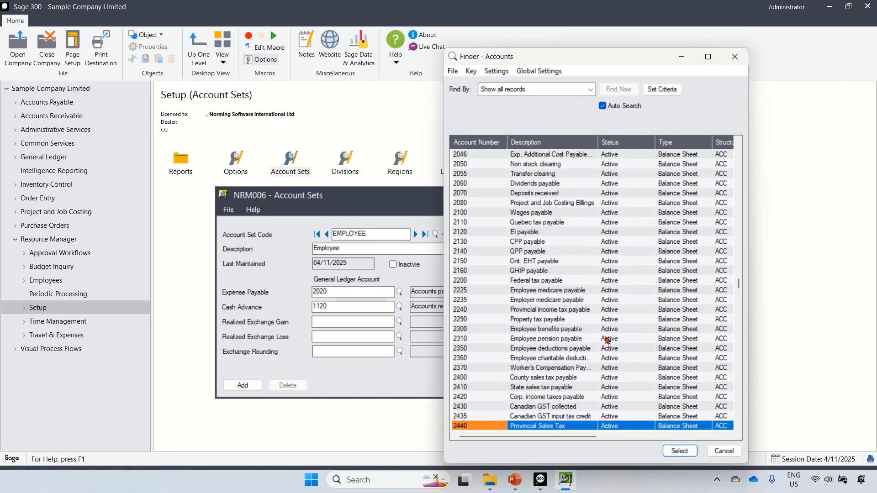
drag(738, 283, 747, 430)
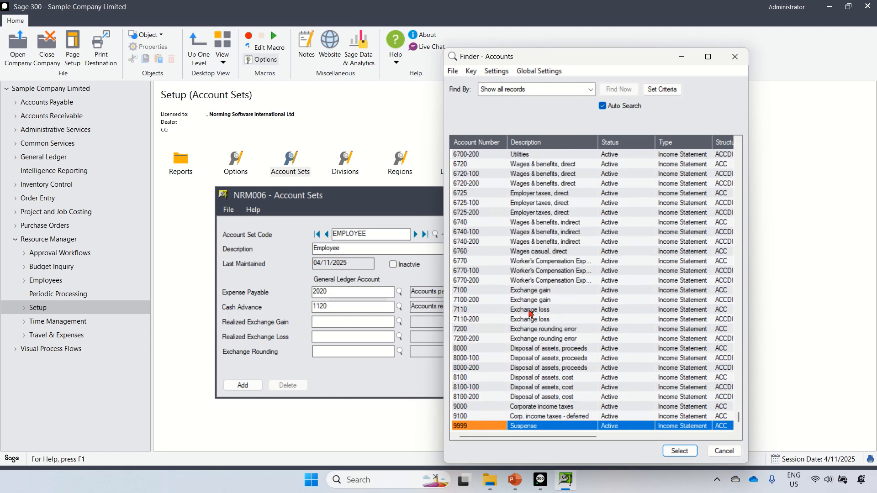
double_click(517, 291)
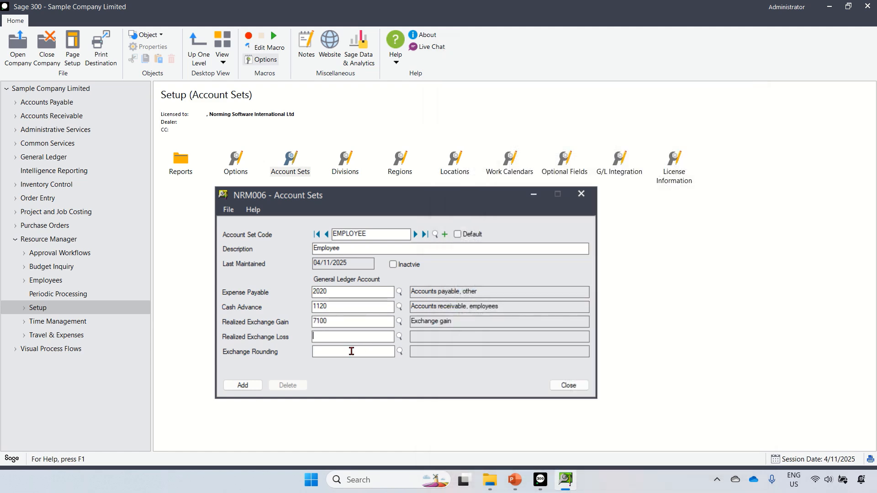
Step: Set the Realized Exchange Loss account to 7110, Exchange loss
click(399, 336)
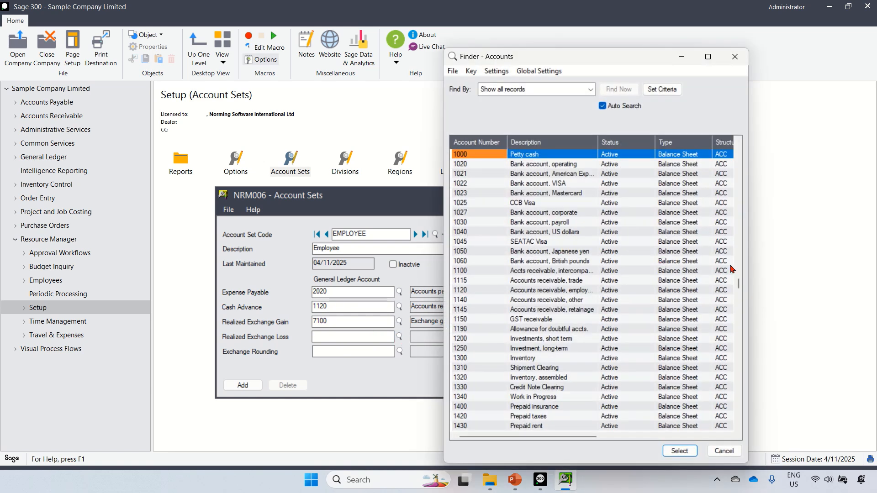
drag(738, 284, 739, 404)
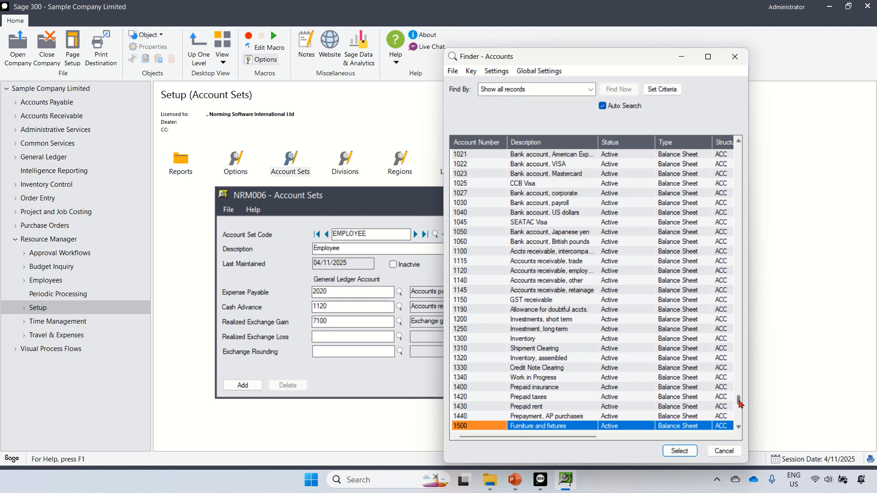
drag(740, 404, 744, 417)
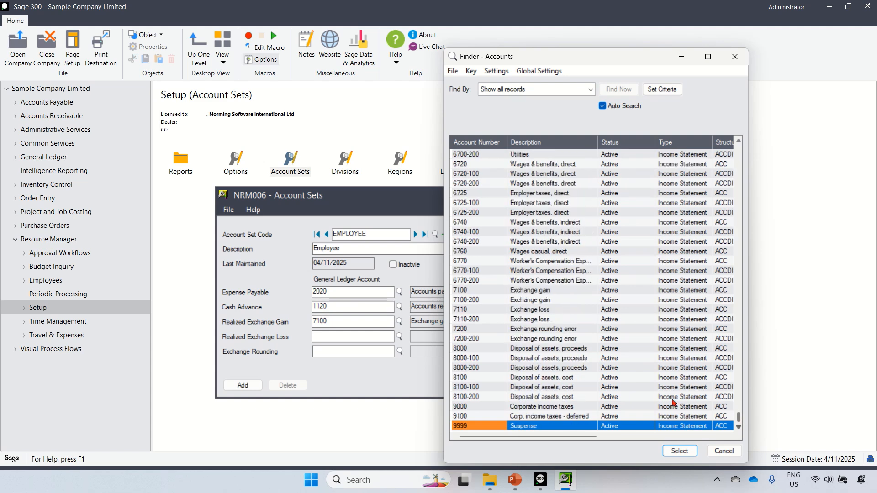
click(550, 311)
double_click(549, 311)
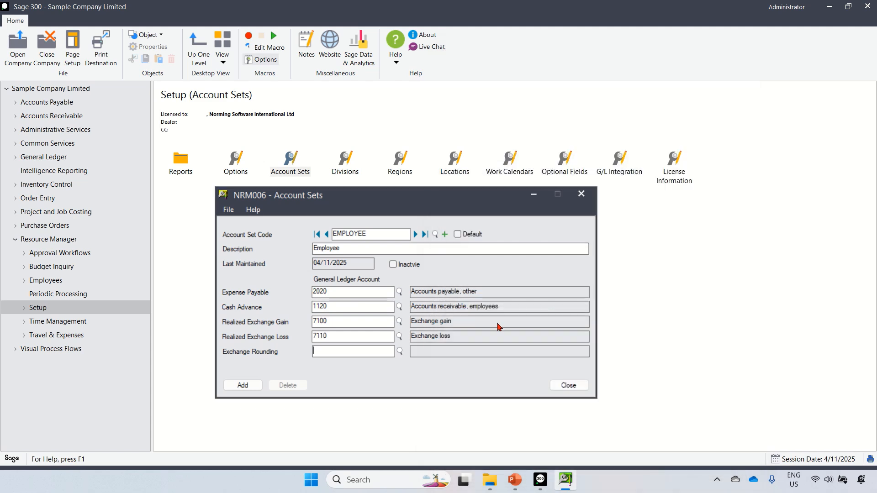
Step: Set the Exchange Rounding account to 7200, Exchange rounding error, then add the EMPLOYEE account set and close the Account Sets window
click(400, 352)
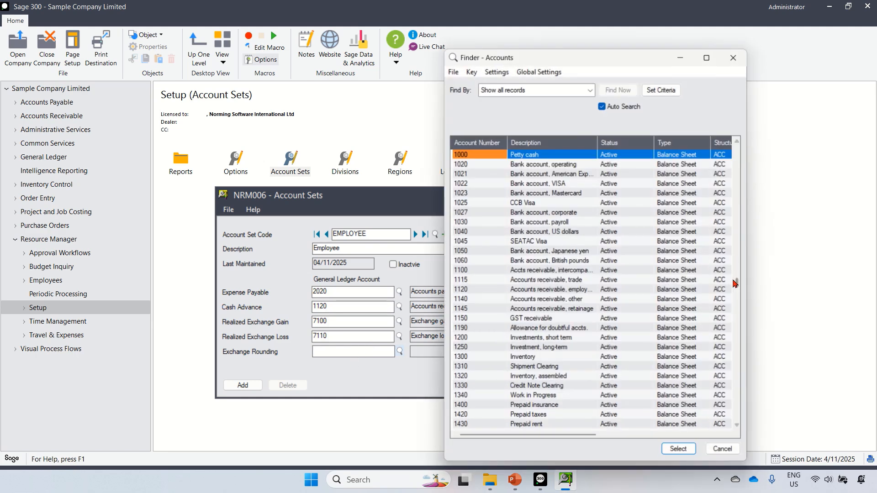
drag(756, 385, 751, 417)
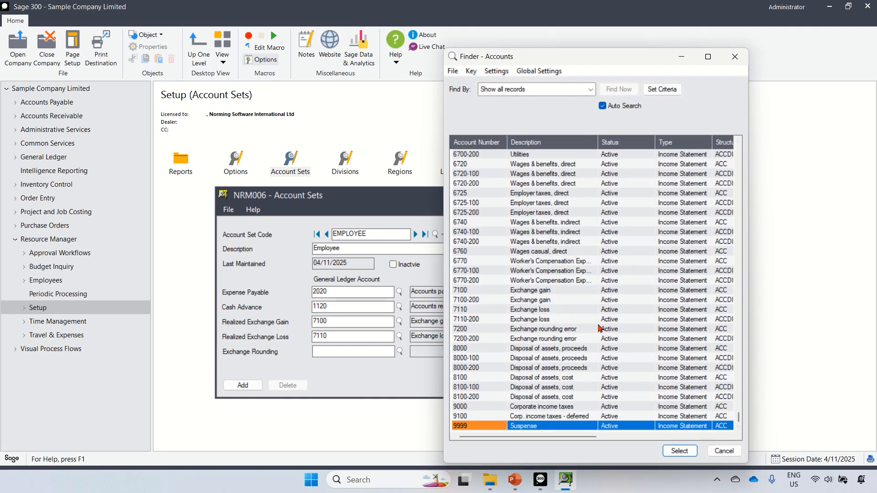
double_click(518, 330)
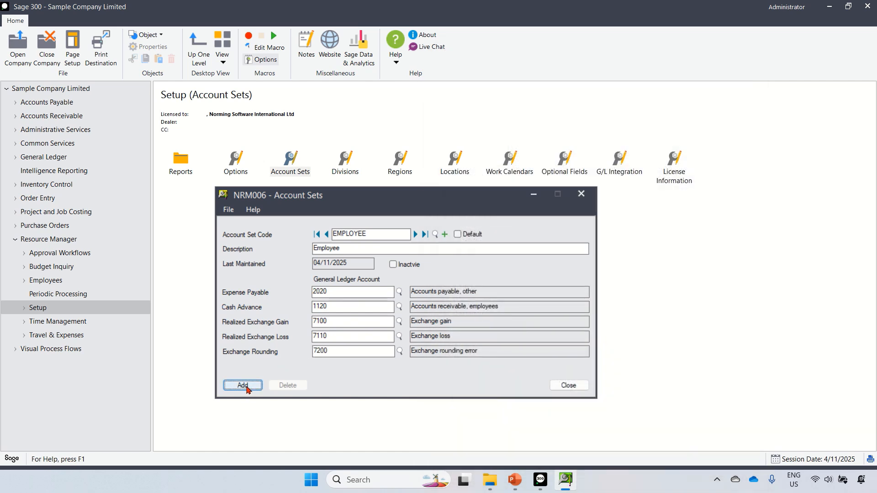
click(245, 388)
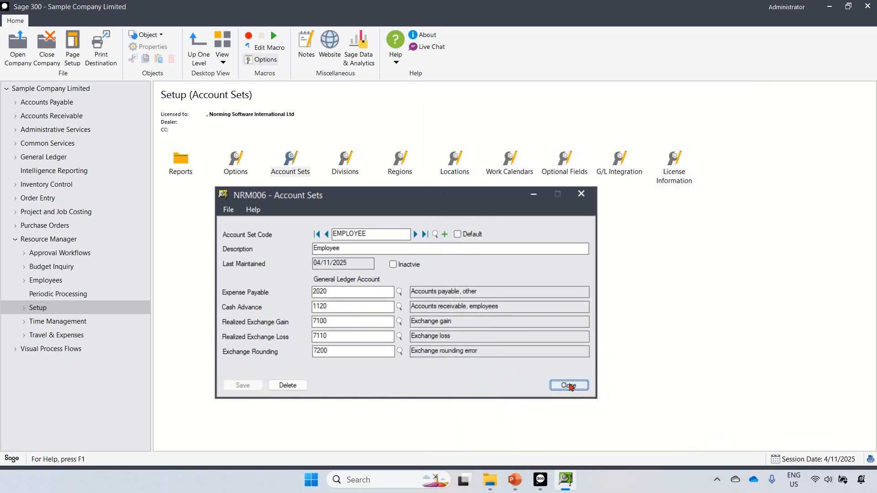
click(569, 386)
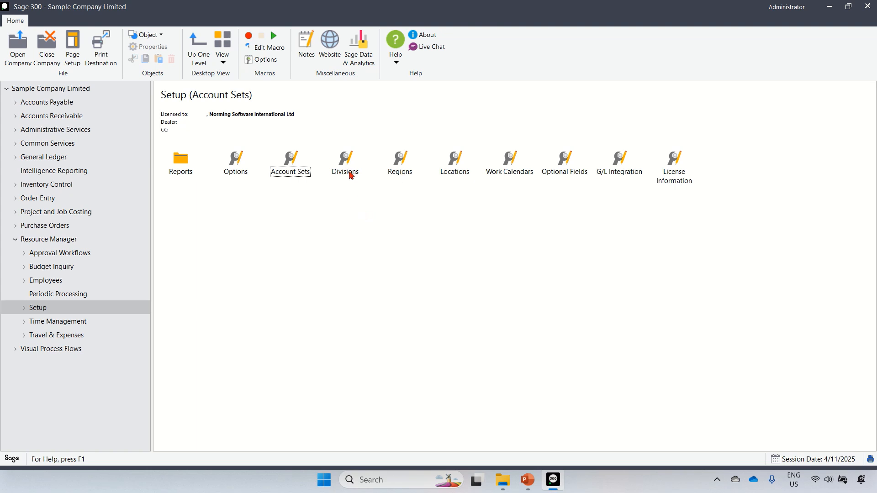
Step: Open the Divisions setup and start a new division with code COMM and description Commercial
double_click(351, 175)
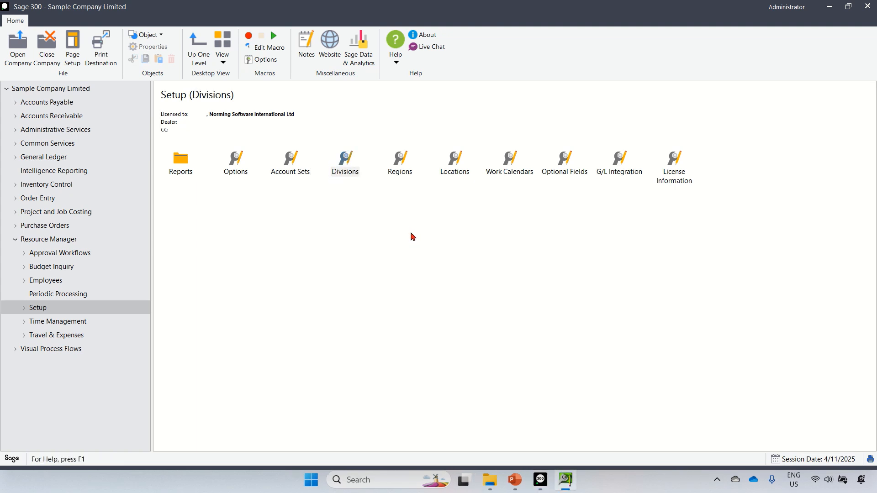
drag(384, 146, 333, 200)
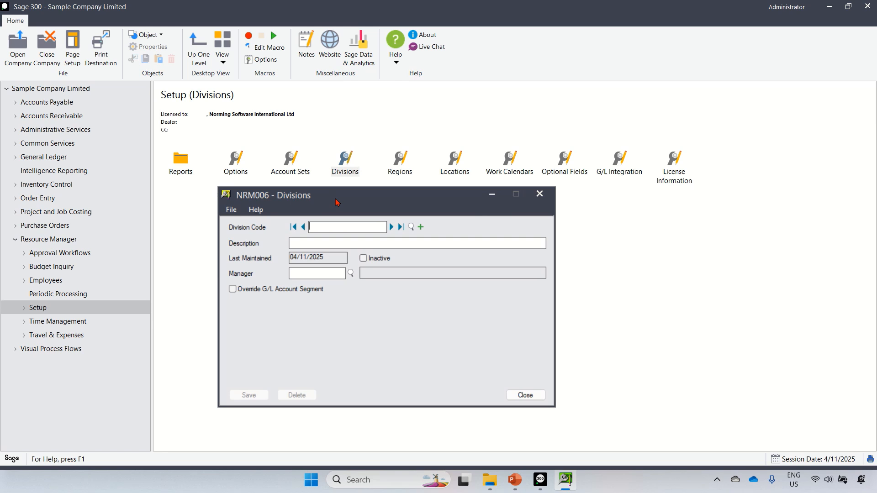
click(347, 242)
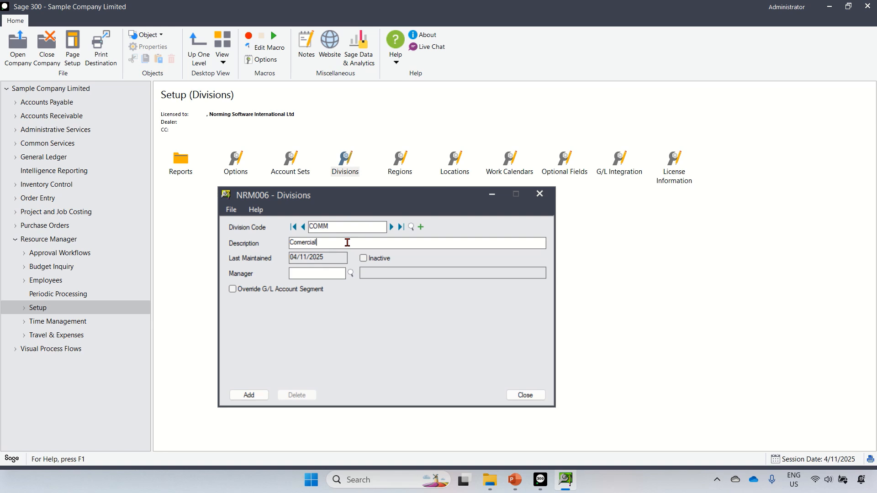
click(302, 242)
text(m)
click(327, 271)
Step: Check the segment override settings in G/L Integration, close them and return to the Divisions setup
click(620, 177)
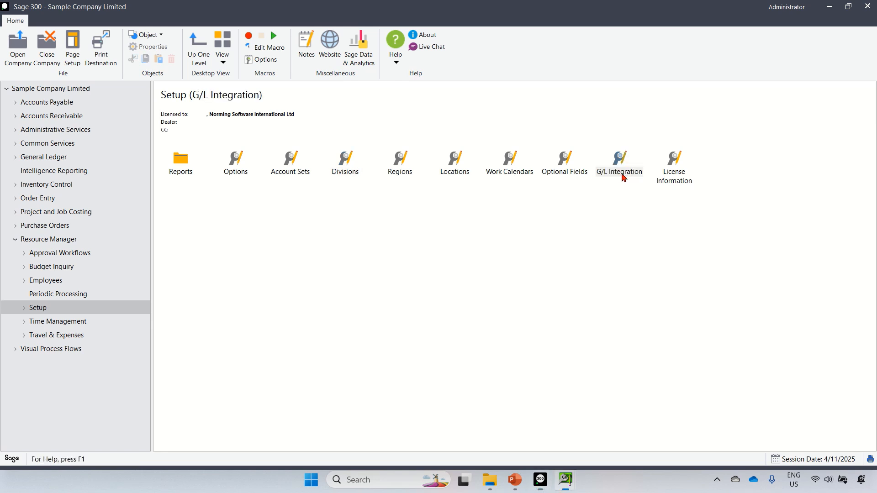
double_click(623, 177)
click(243, 154)
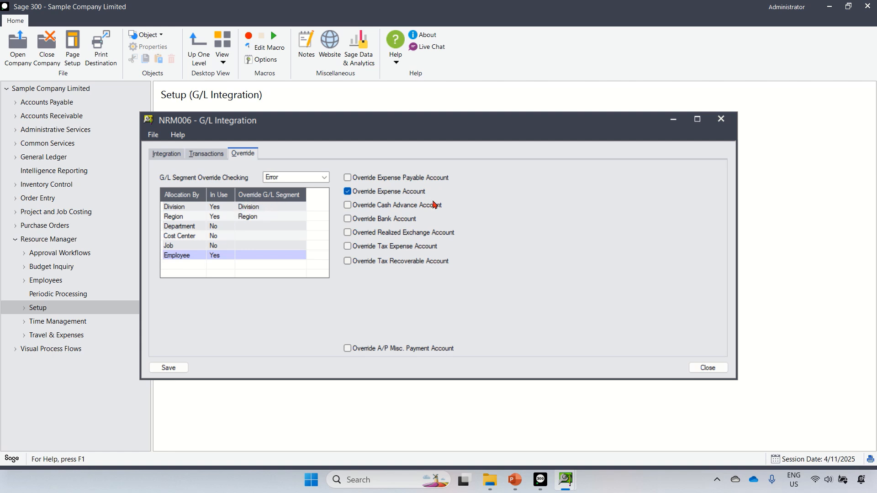
click(707, 368)
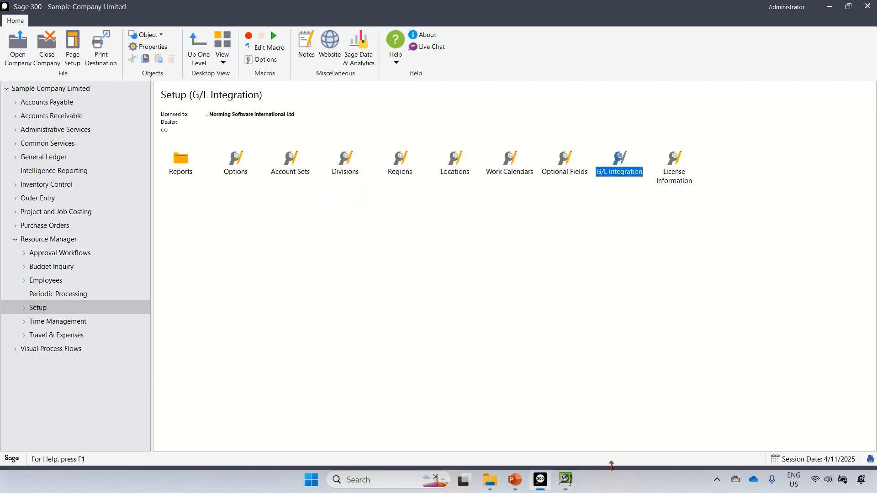
double_click(345, 162)
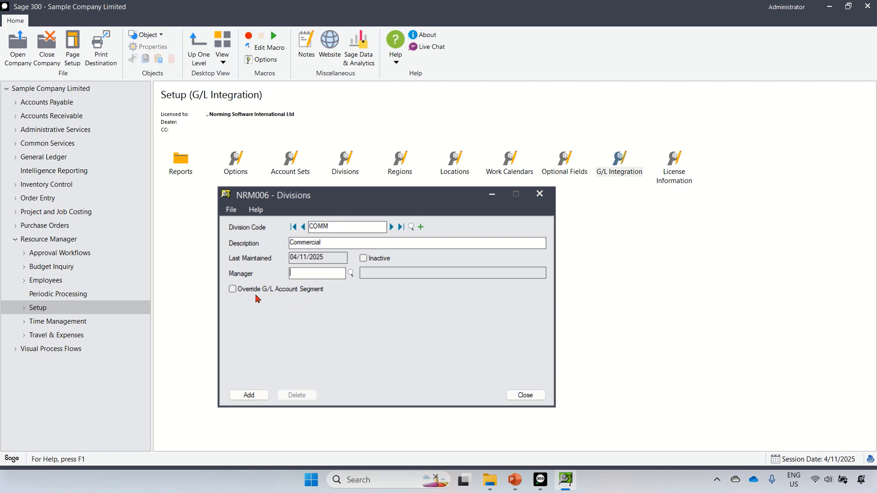
Step: Enable Override G/L Account Segment for the COMM division with segment code 100, Commercial, and add the division
click(233, 290)
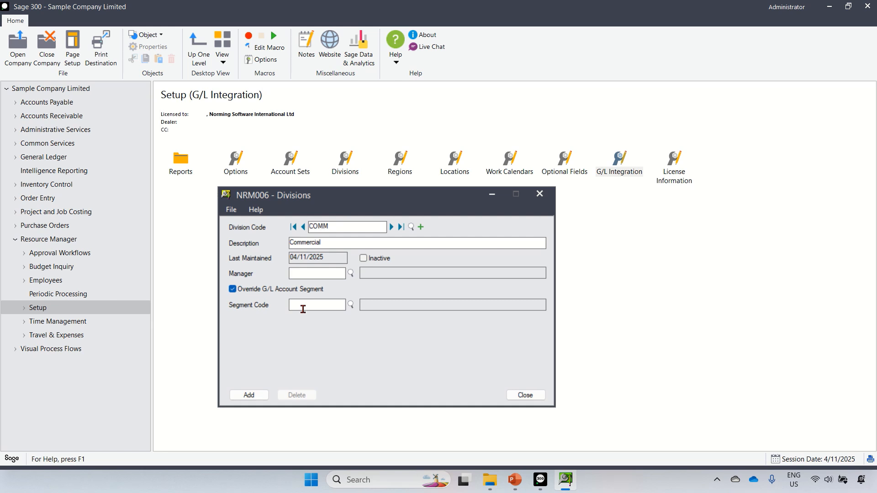
click(350, 306)
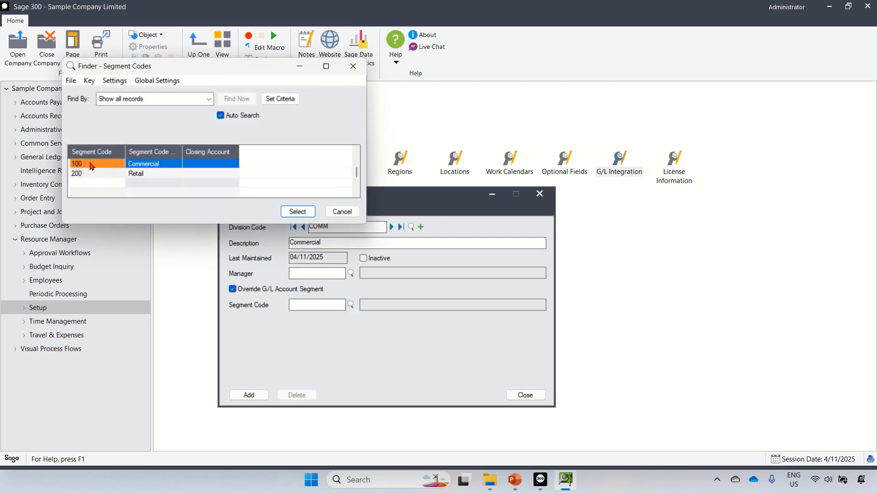
click(287, 211)
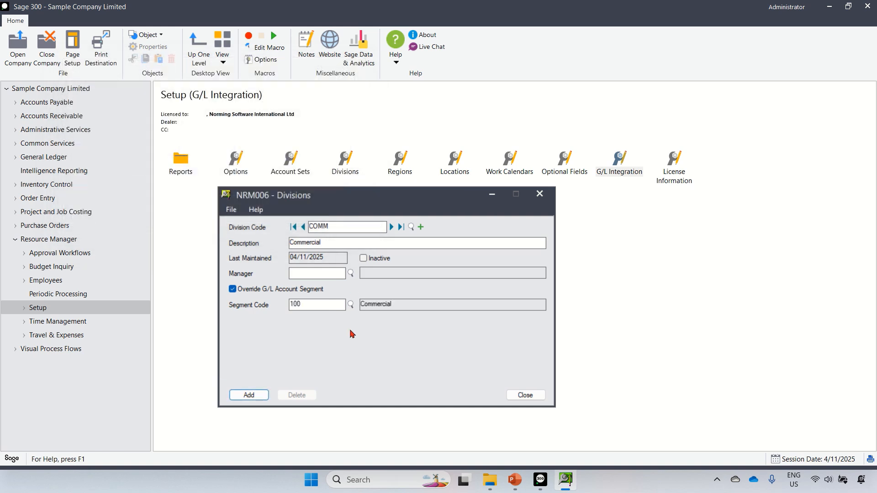
click(250, 395)
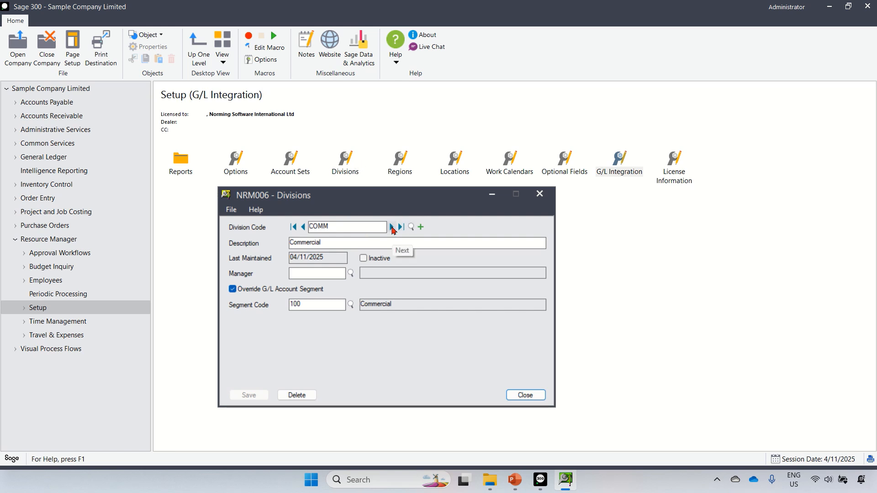
Step: Start another new division with code RETL and description Retail
click(421, 227)
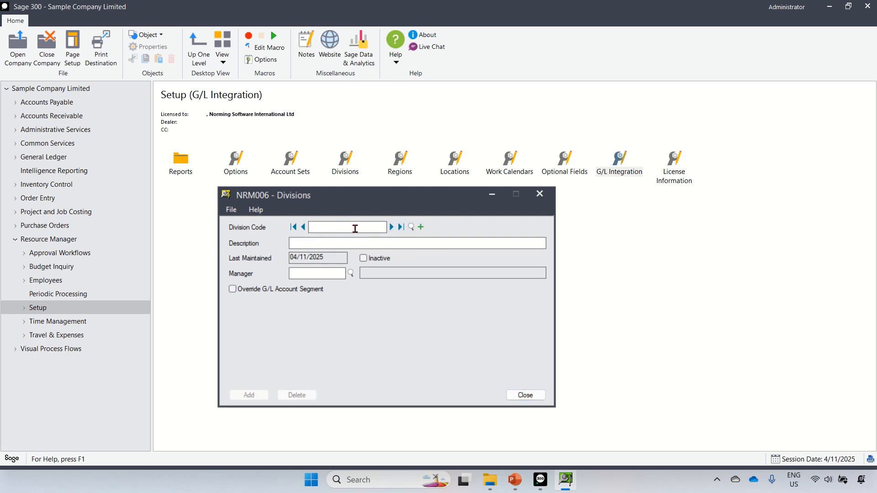
text(T)
text(ETL)
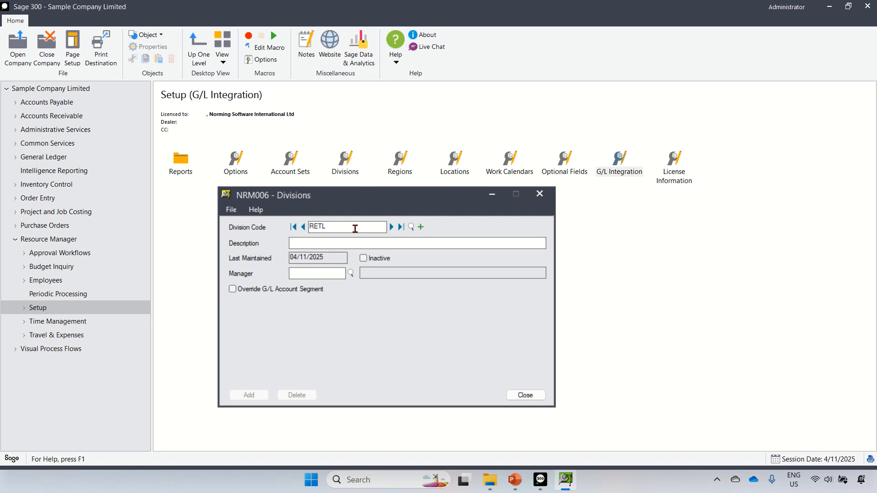
click(352, 241)
text(Retail)
Step: Enable Override G/L Account Segment for the RETL division with segment code 200, Retail, and add the division
click(232, 289)
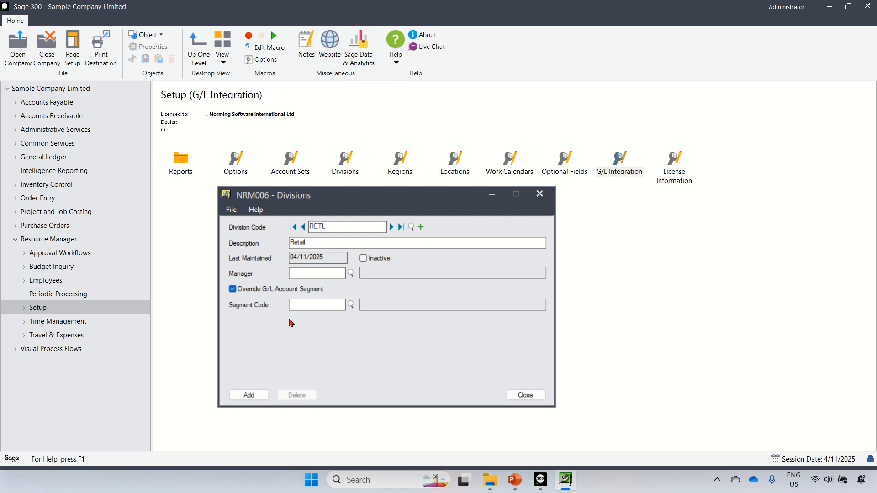
click(350, 304)
click(85, 173)
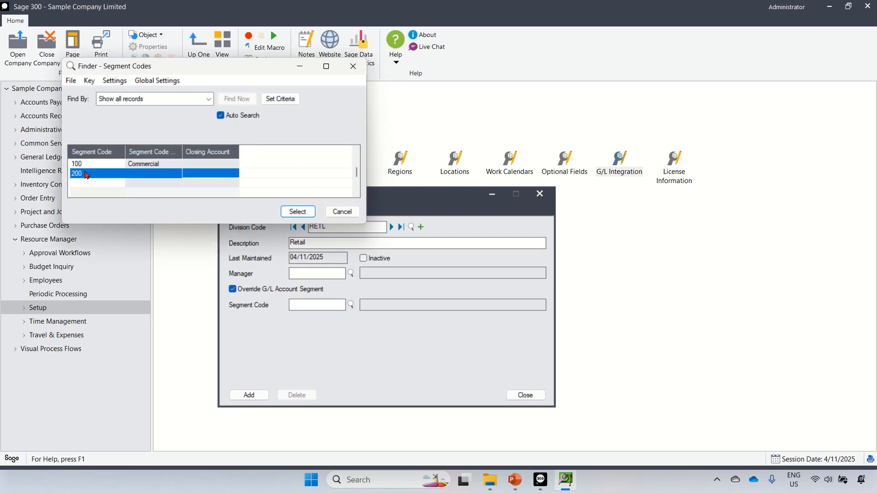
double_click(85, 174)
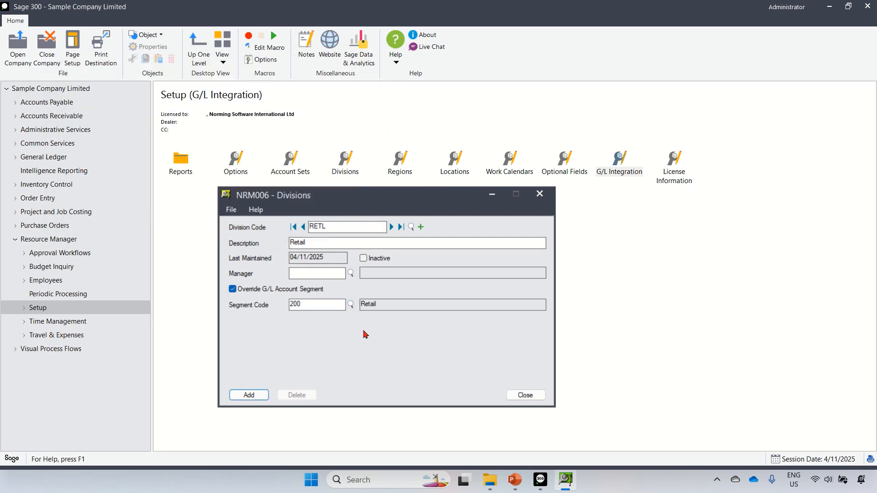
click(249, 394)
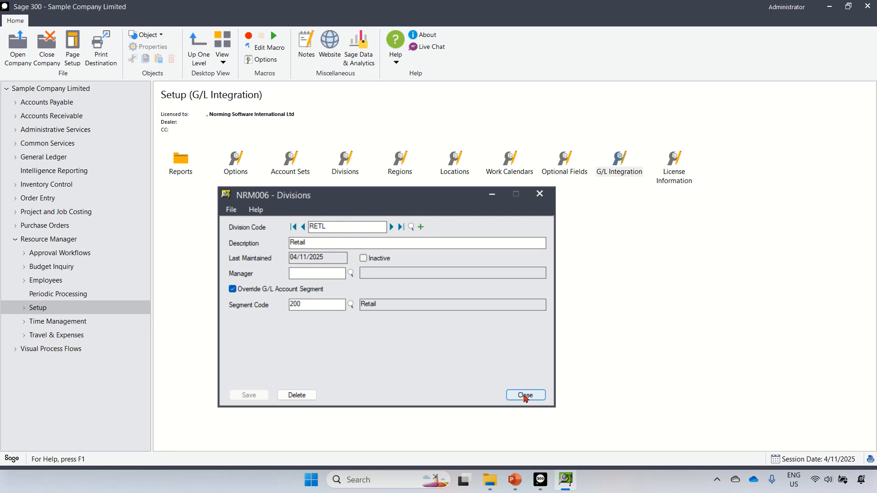
Step: Close the Divisions setup, open Regions and start a new region with code NORTH and description North
click(524, 396)
double_click(407, 172)
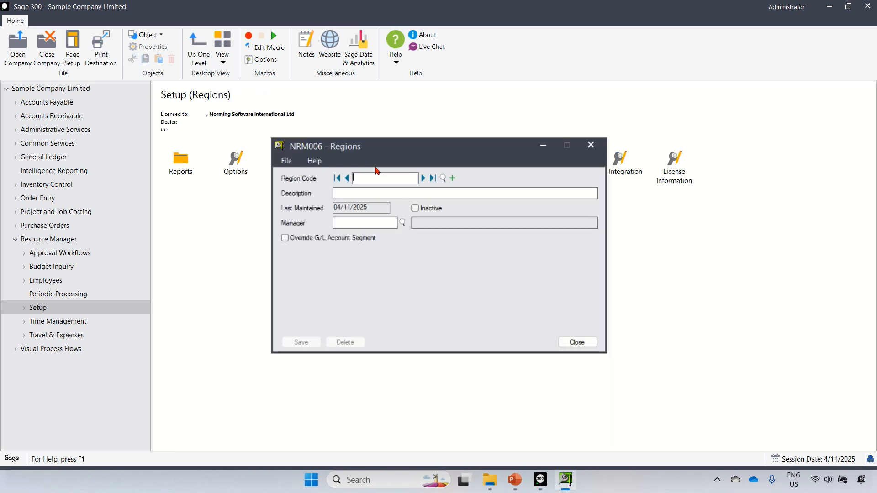
drag(370, 151, 312, 203)
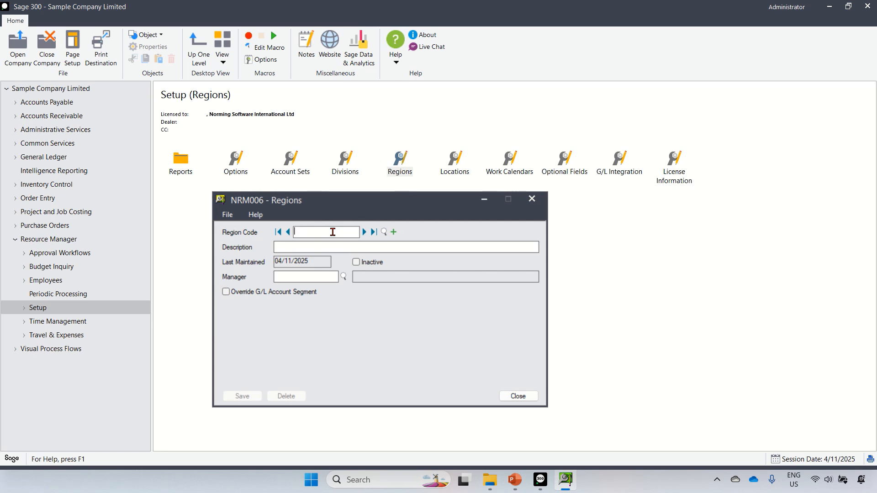
text(ORTH)
click(323, 248)
text(North)
Step: Enable Override G/L Account Segment for the NORTH region with segment code 10, Northern, and add the region
click(231, 295)
click(343, 306)
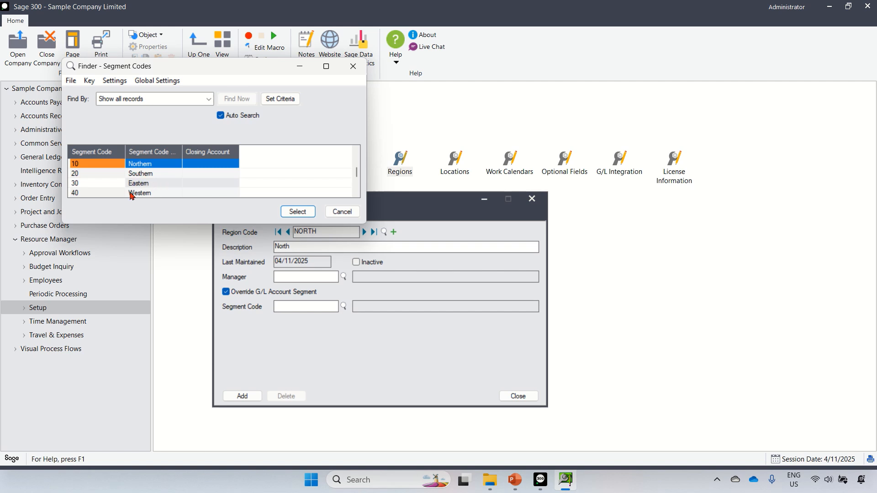
double_click(137, 164)
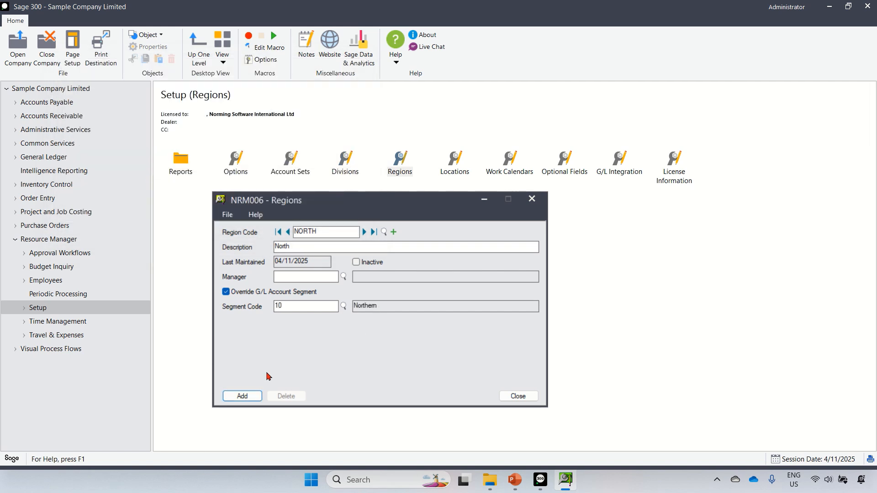
click(242, 394)
Step: Add a region with code SOUTH, description South and override segment code 20, Southern
double_click(331, 232)
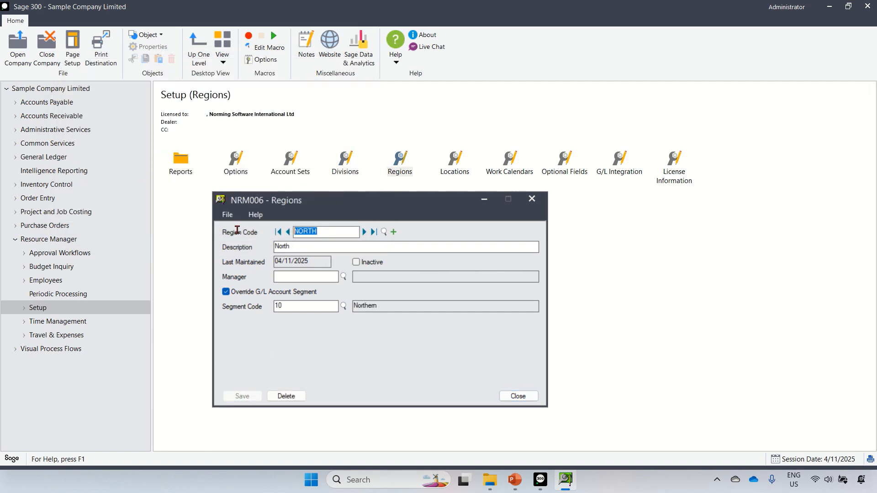
text(SOUT)
key(Tab)
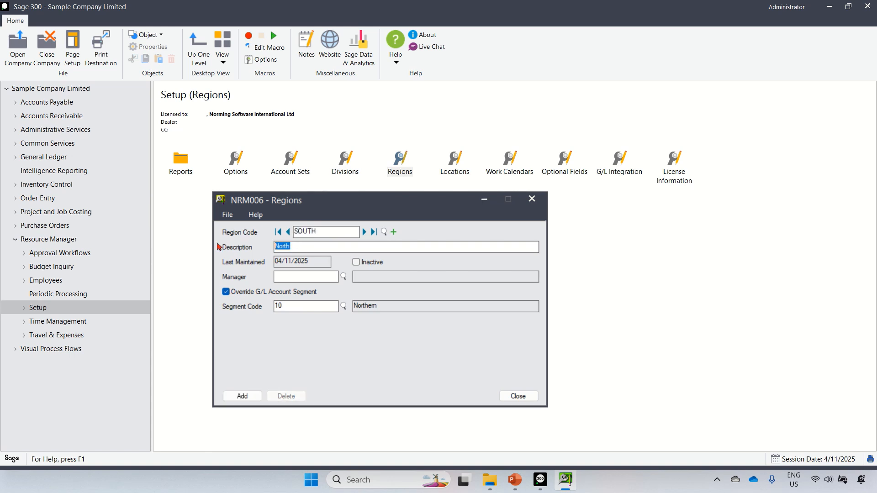
text(South)
click(343, 306)
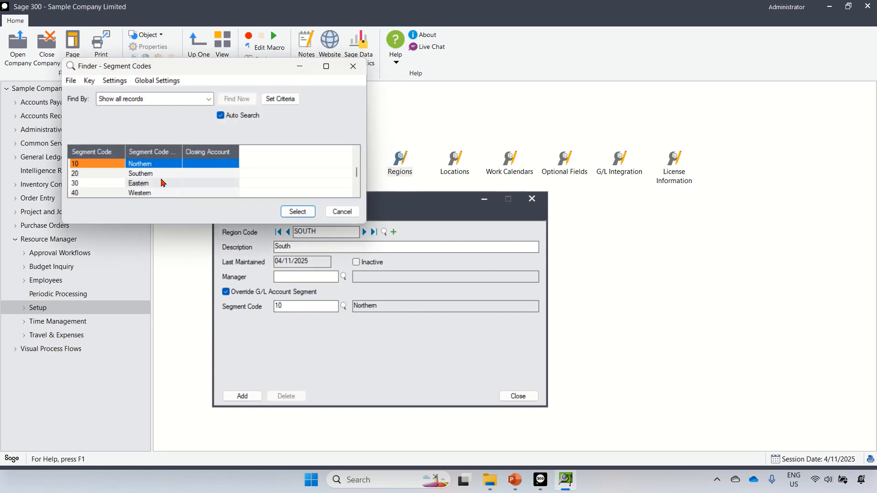
double_click(117, 175)
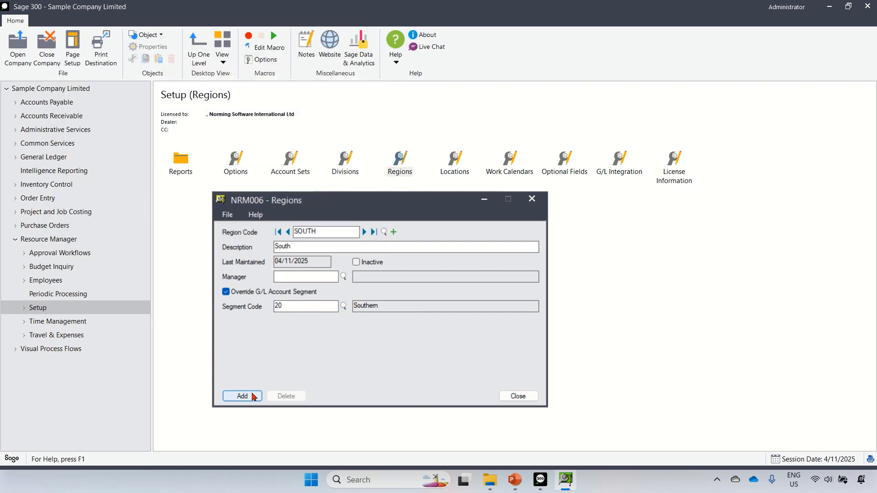
click(253, 397)
Step: Add another region with code EAST and description East
double_click(323, 232)
text(E)
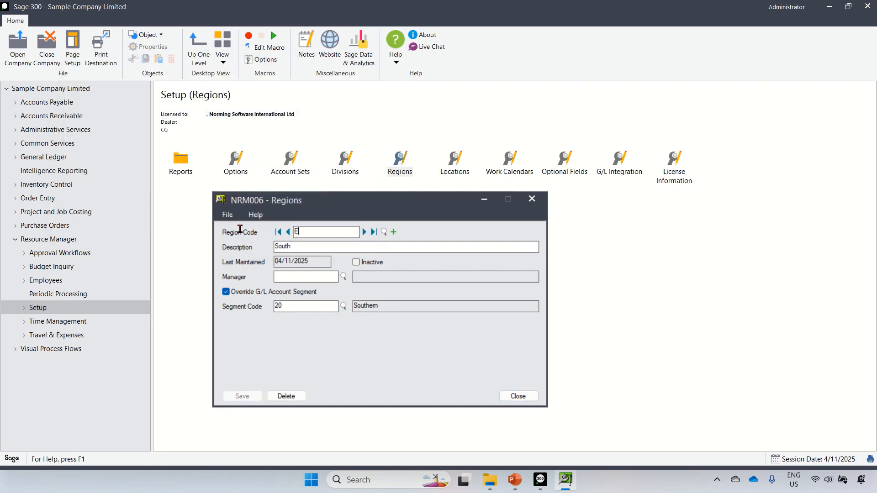
text(AST)
double_click(306, 246)
text(East)
click(242, 395)
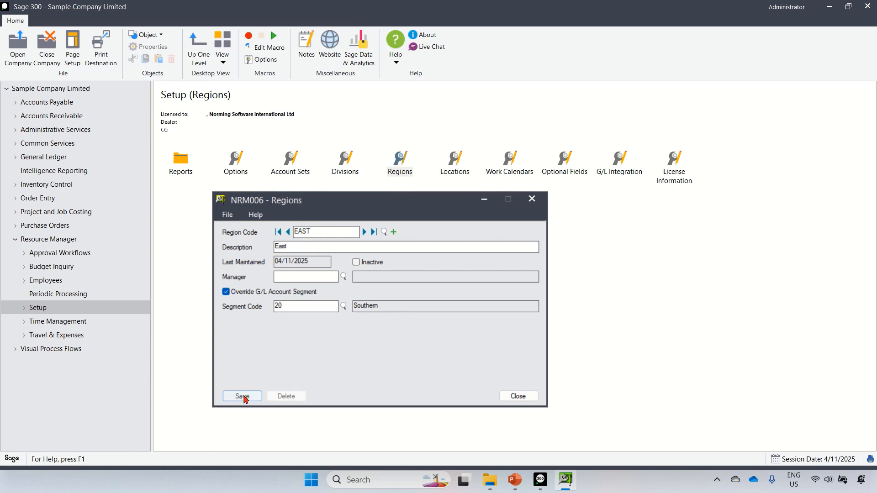
Step: Change the EAST region's override segment code to 30, Eastern, and save the region
click(344, 305)
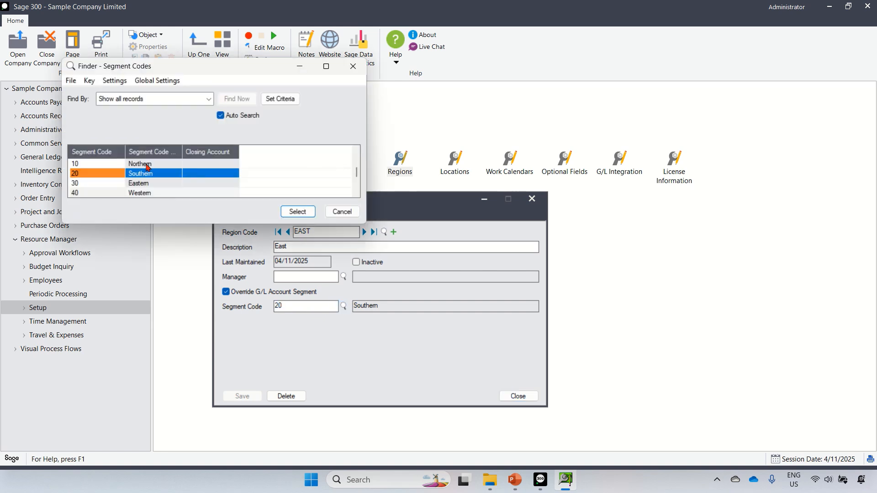
double_click(110, 184)
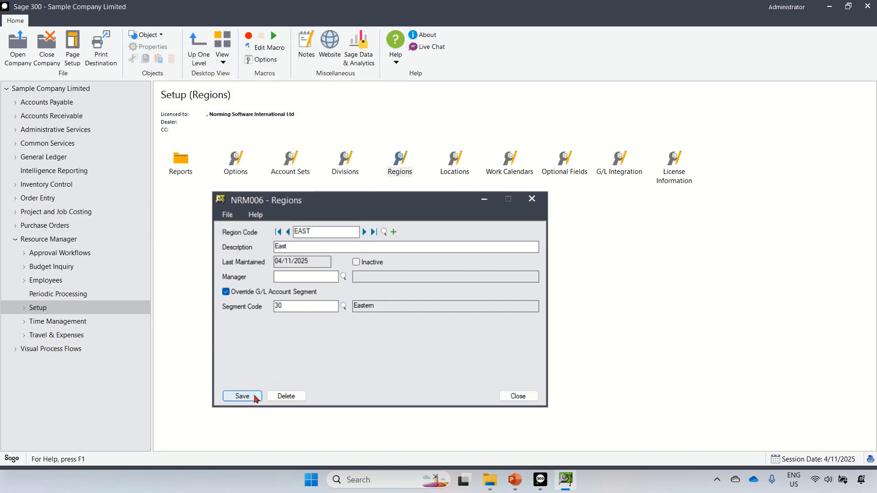
click(254, 396)
Step: Add a region with code WEST, description West and override segment code 40, Western, and close the Regions setup
double_click(336, 232)
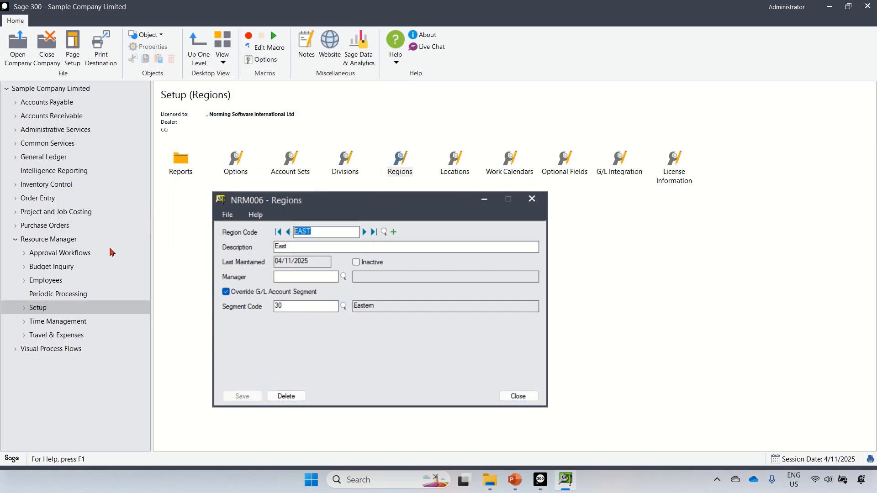
text(W)
click(329, 246)
text(W)
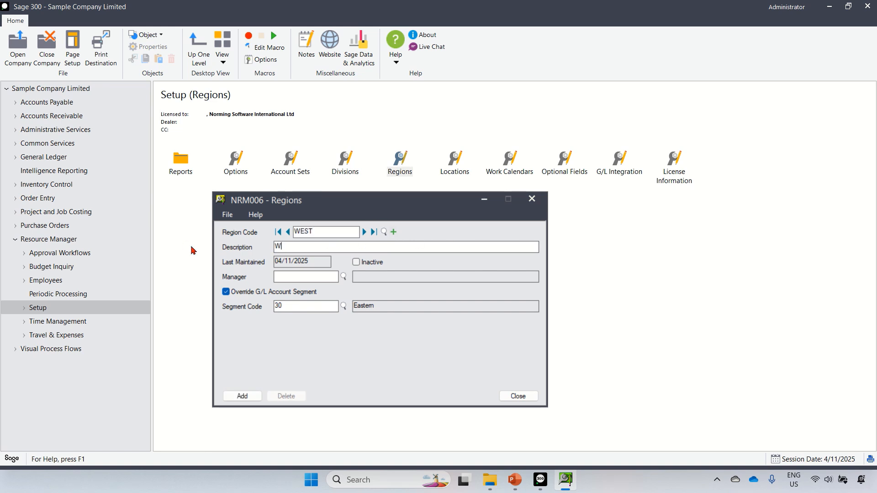
text(est)
click(344, 309)
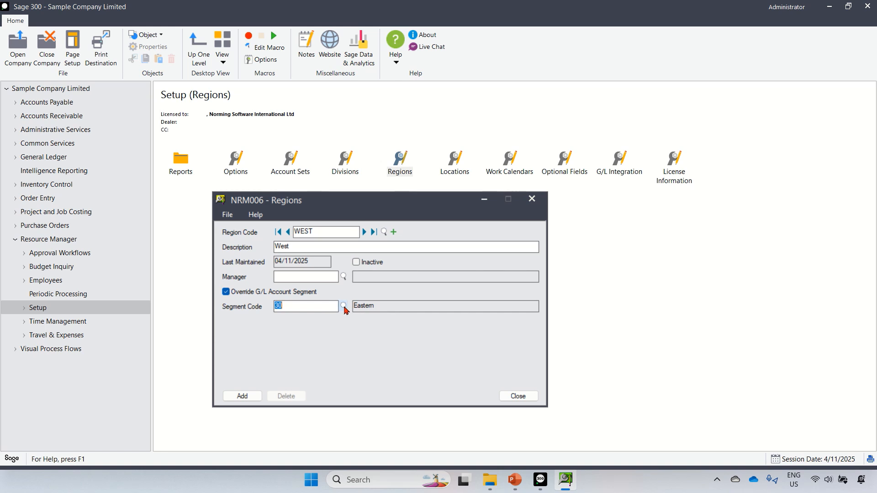
click(343, 306)
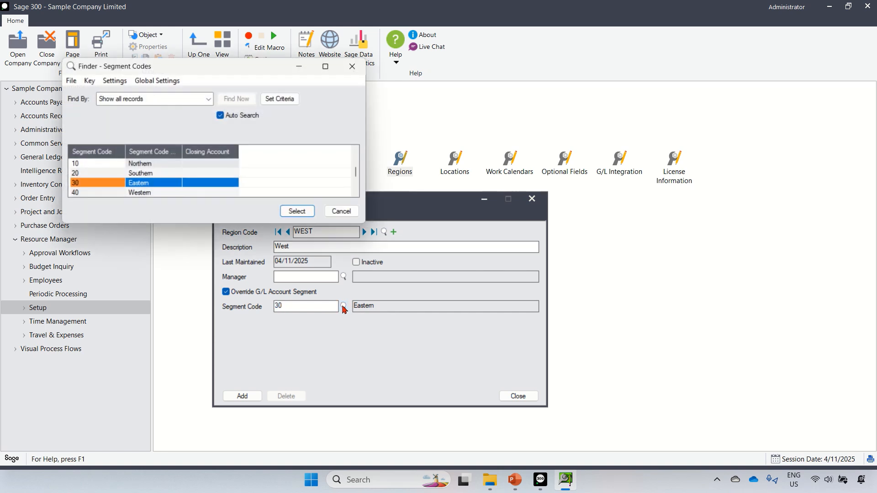
double_click(143, 193)
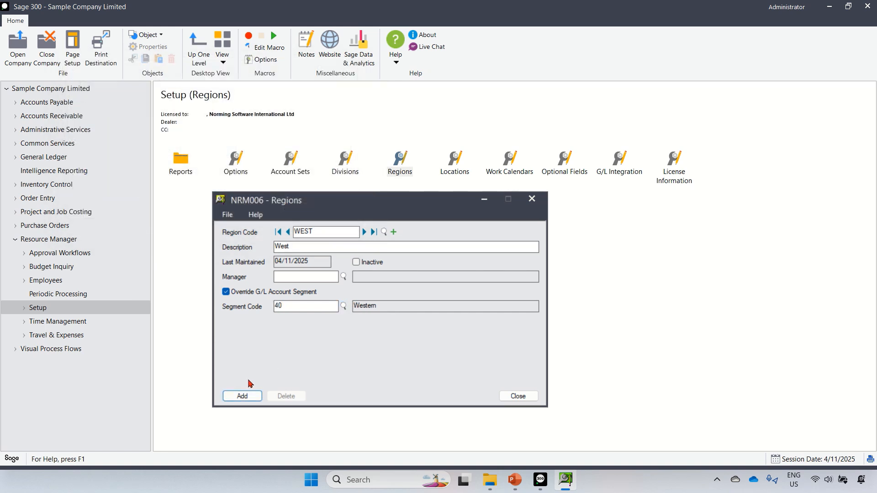
click(250, 396)
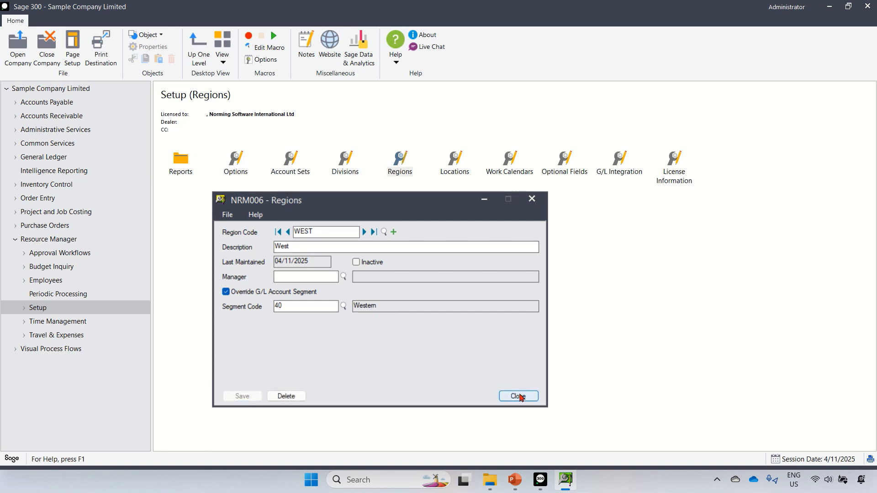
click(518, 396)
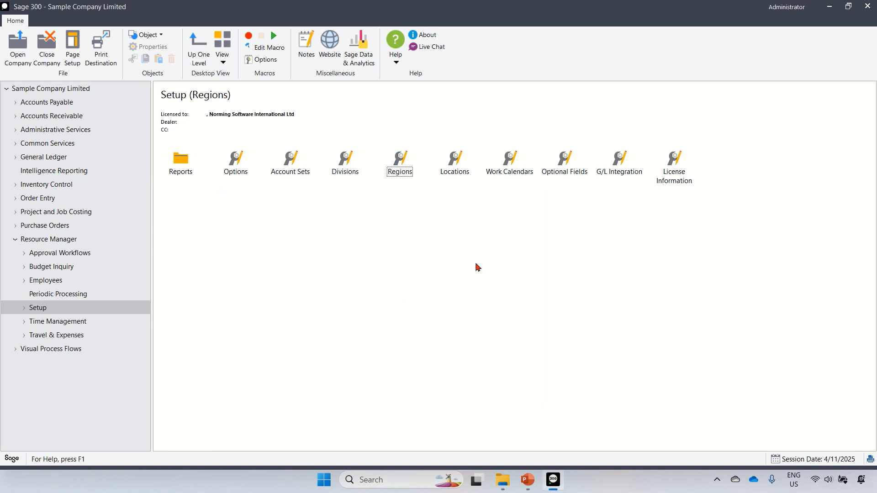
Step: Open the Locations setup and start a new location with code SG and name Singapore
double_click(456, 175)
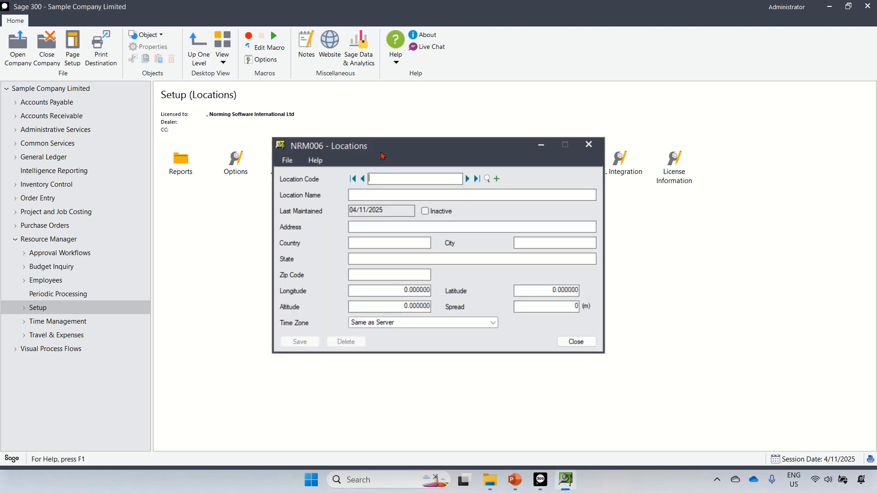
drag(381, 152, 349, 203)
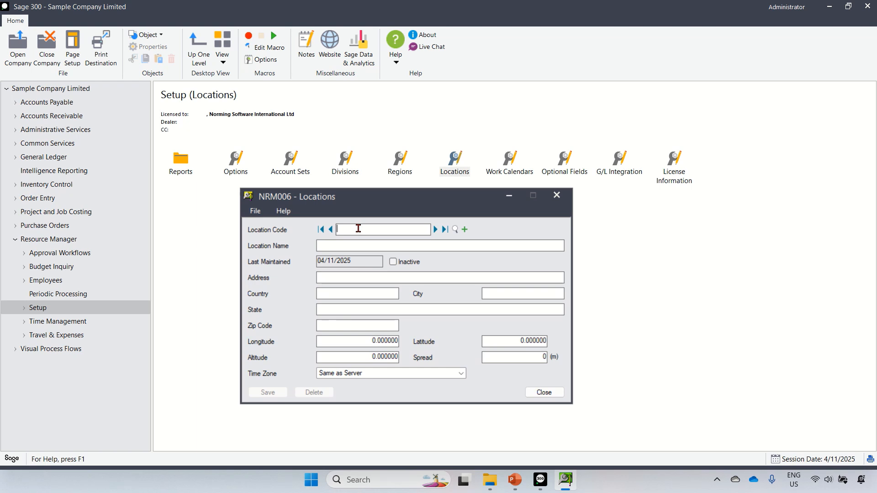
text(SG)
click(378, 249)
text(Sig)
text(gapore)
Step: Set both country and city of the SG location to Singapore and add the location
click(343, 292)
text(Singapo)
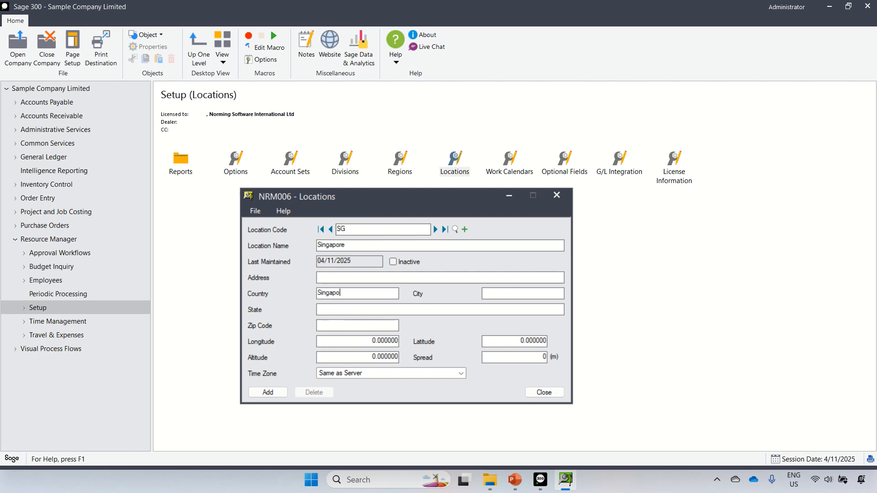
text(re)
click(515, 291)
text(Singapore)
click(269, 393)
Step: Start another location with code KL and location name Kuala Lumpur
click(362, 229)
text(KL)
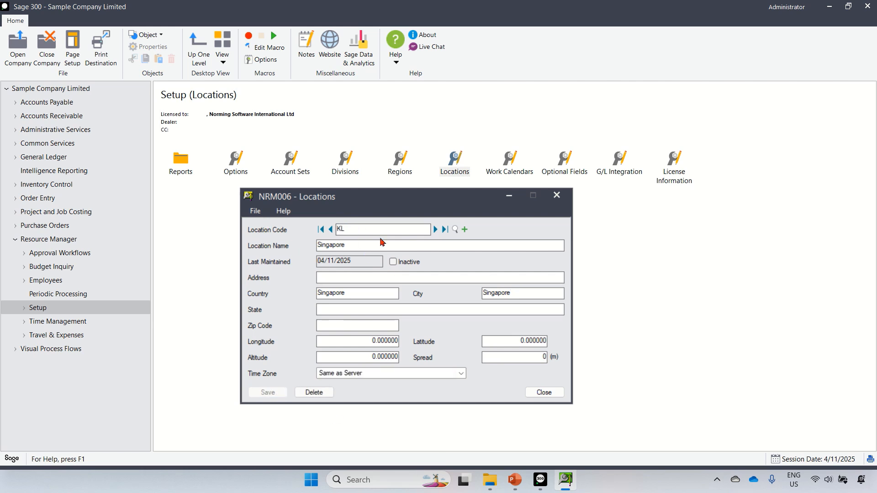
key(Tab)
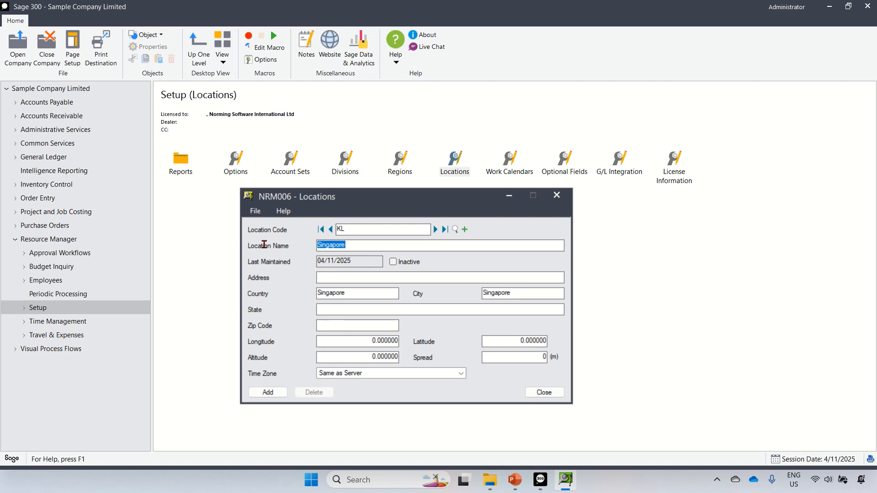
text(Kuala Lumpur)
Step: Set the KL location's country to Malaysia and city to Kuala Lumpur, and add the location
click(364, 294)
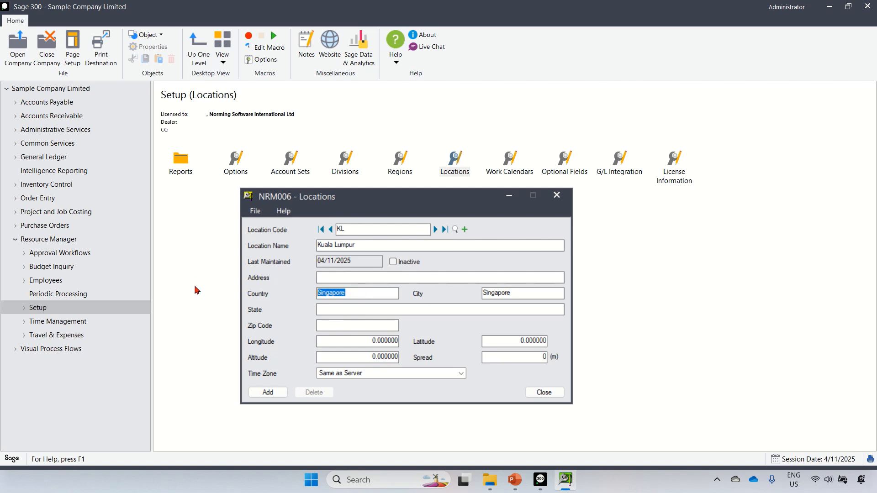
text(Malaysia)
click(520, 292)
text(Kuala Lumpur)
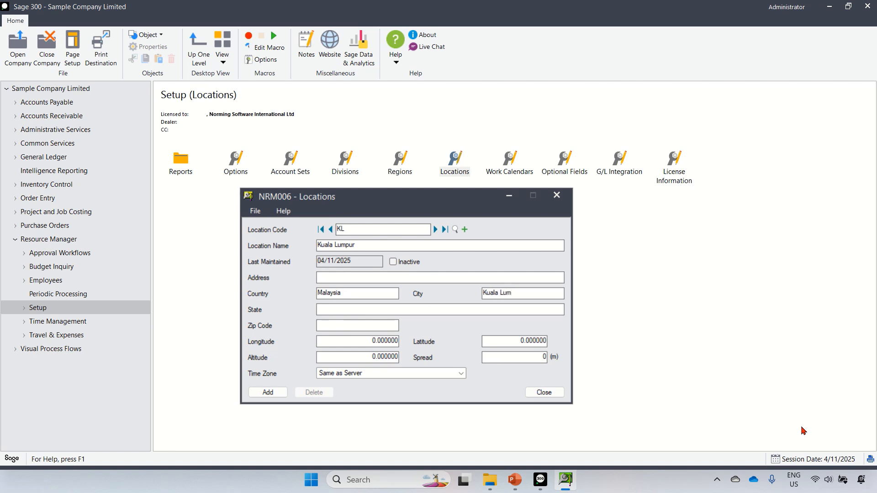
click(276, 392)
Step: Start a new location with code BANGKOK and location name Bangkok
click(368, 229)
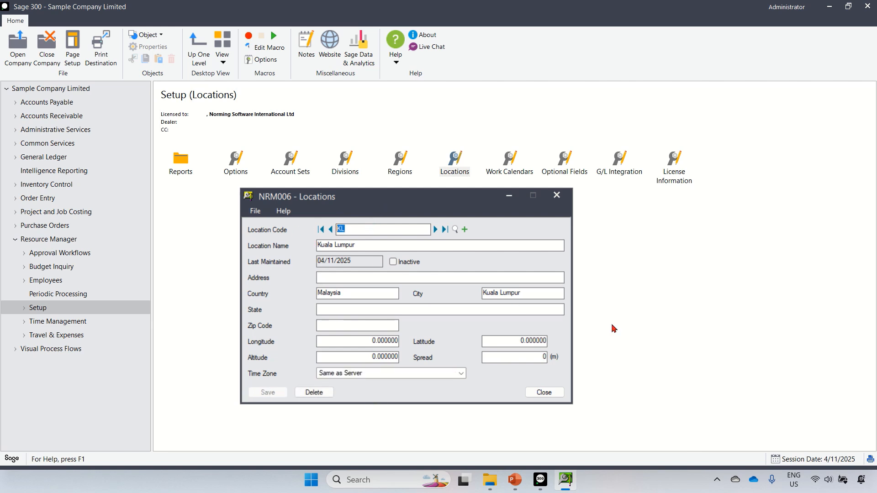
text(BANGKOK)
click(373, 246)
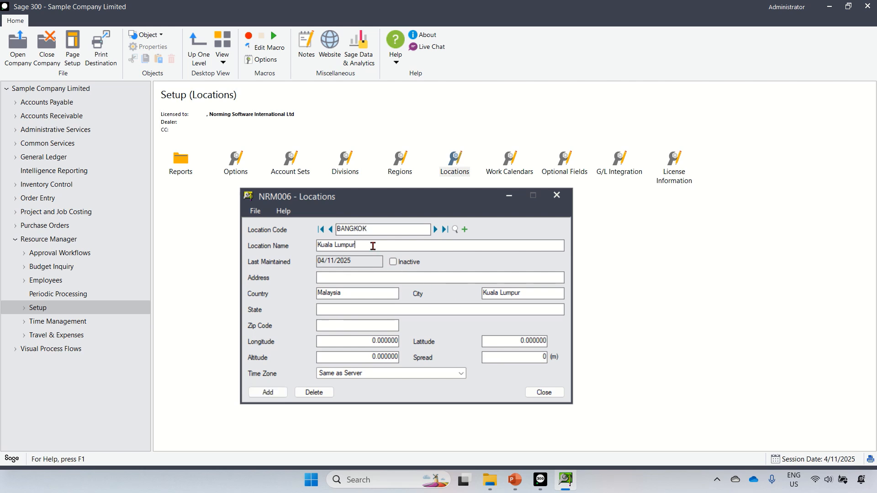
text(Bangkok)
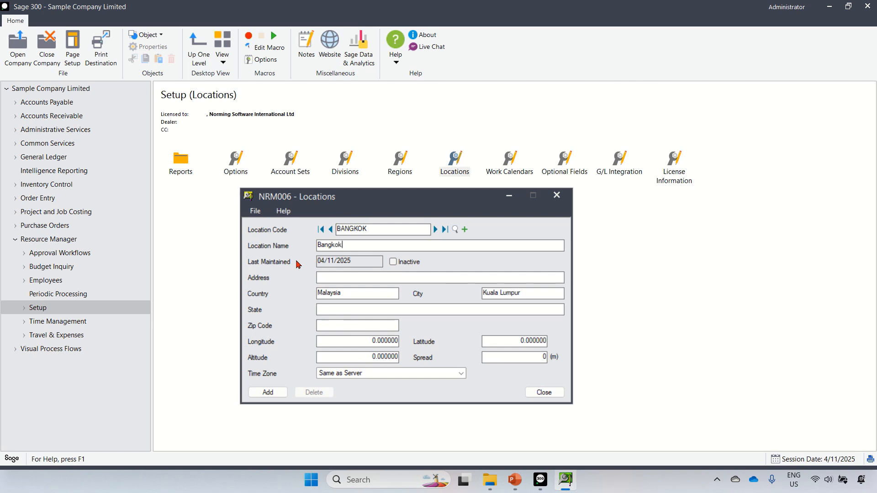
Step: Set both the country and city fields of the BANGKOK location to Thailand and add the location
double_click(341, 293)
text(Thain)
text(and)
drag(526, 294, 414, 294)
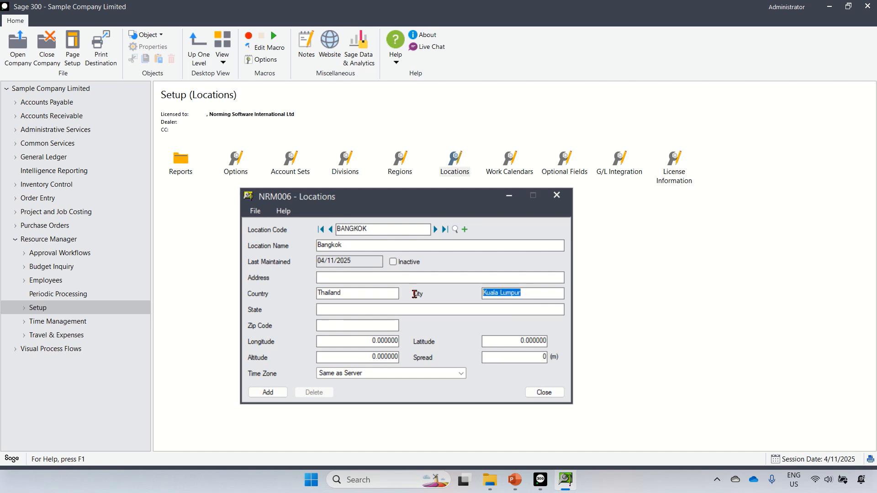
text(Thai)
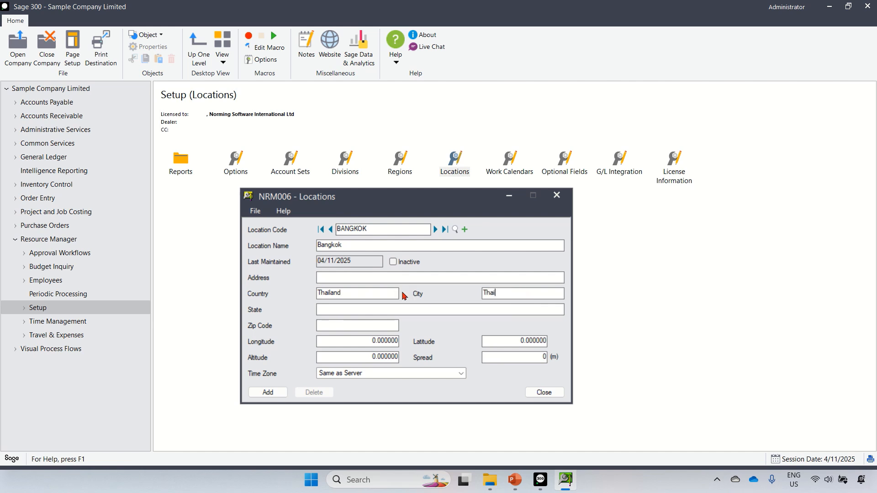
text(land)
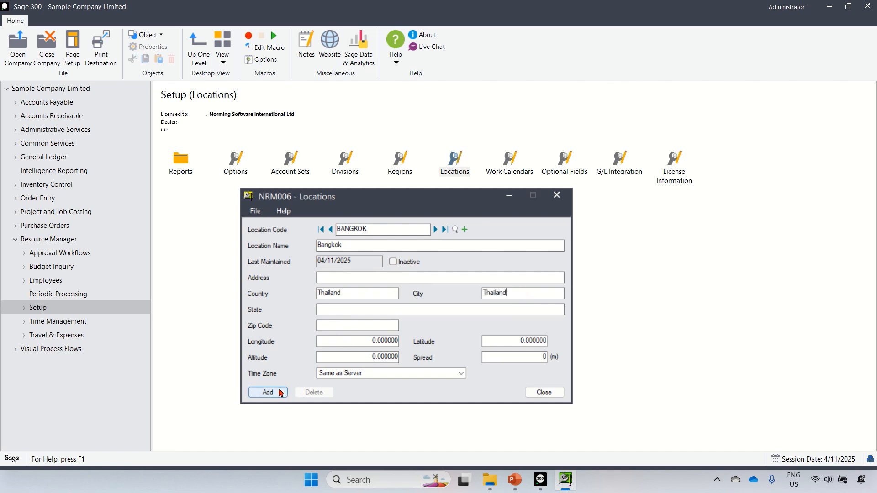
click(280, 392)
Step: Add a location with code PENANG, setting its country to Malaysia and its city to Penang
click(370, 228)
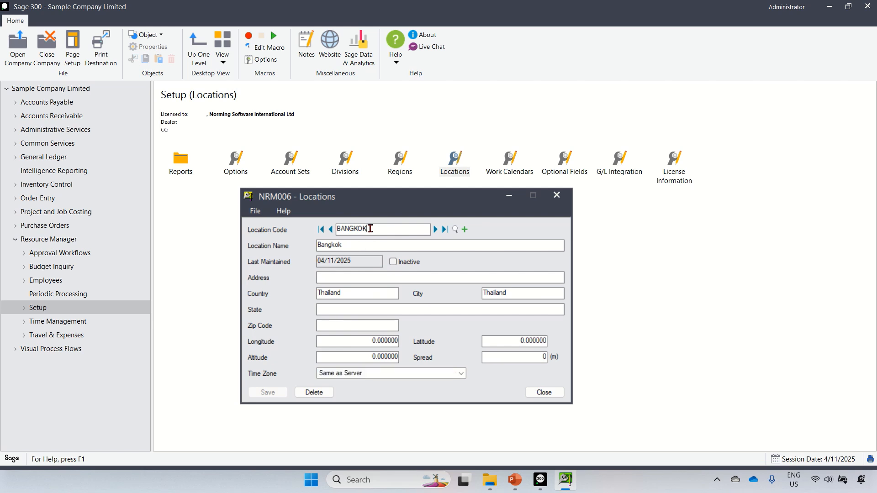
double_click(370, 229)
text(PENANG)
click(344, 293)
drag(343, 294, 280, 293)
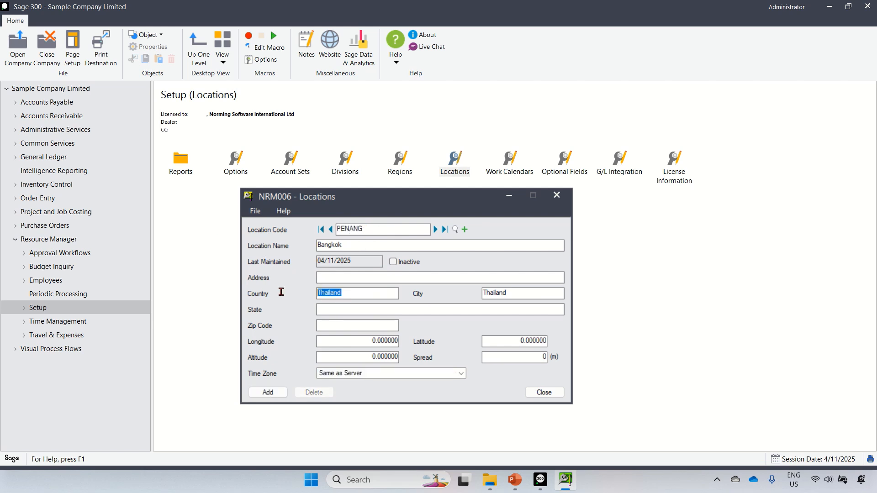
text(ma)
key(BackSpace)
key(BackSpace)
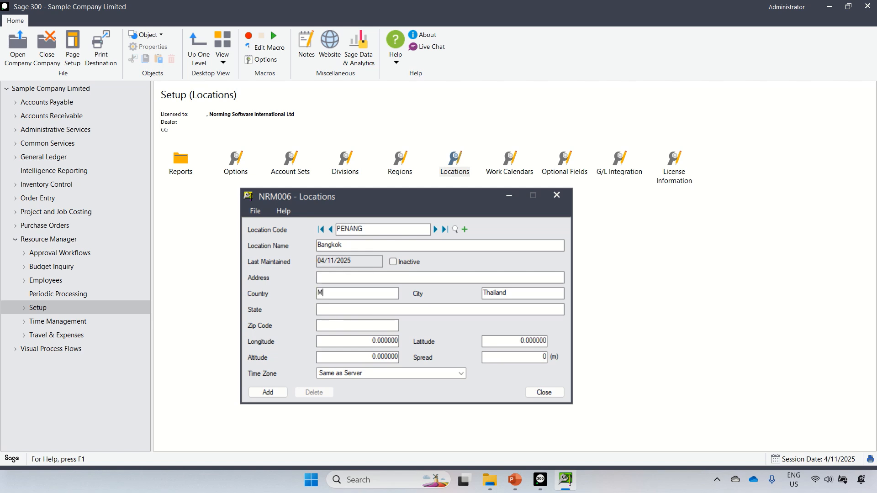
text(Malaysia)
drag(525, 294, 442, 295)
text(Penang)
click(267, 393)
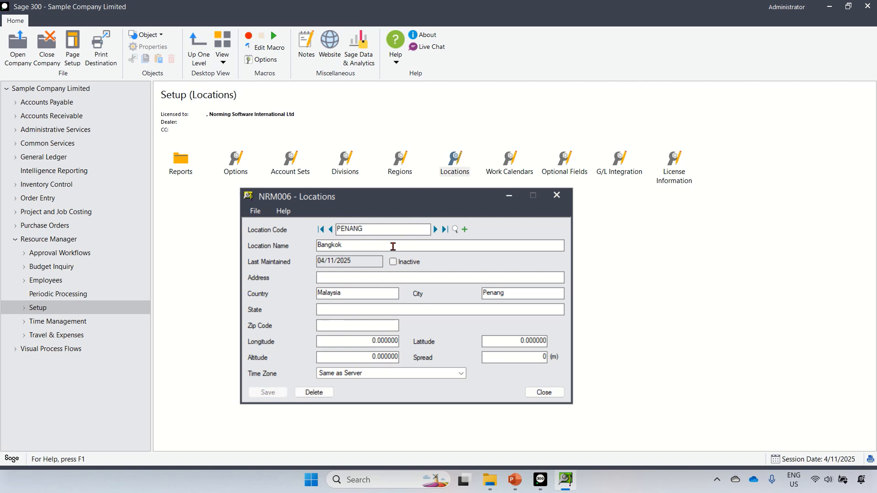
Step: Change the PENANG location's name to Penang and save the record
drag(359, 243, 258, 249)
text(Penang)
click(344, 311)
click(271, 391)
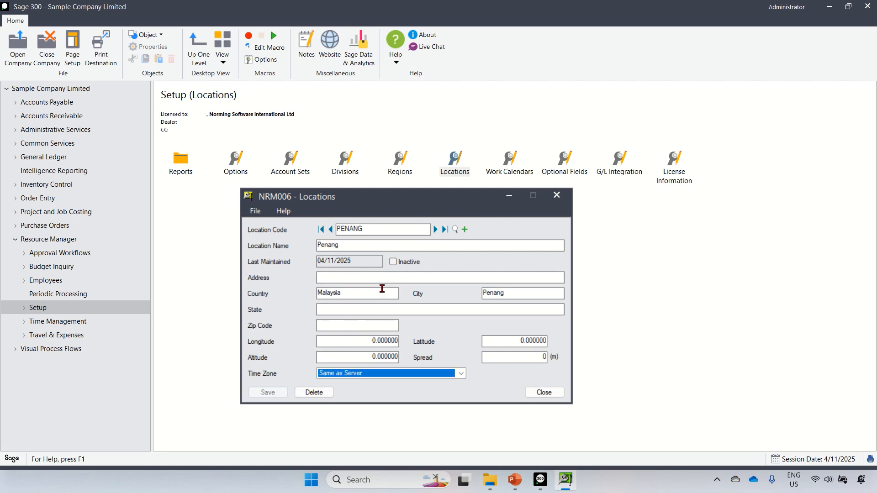
Step: Review the list of all existing locations, then close the Locations setup
key(F5)
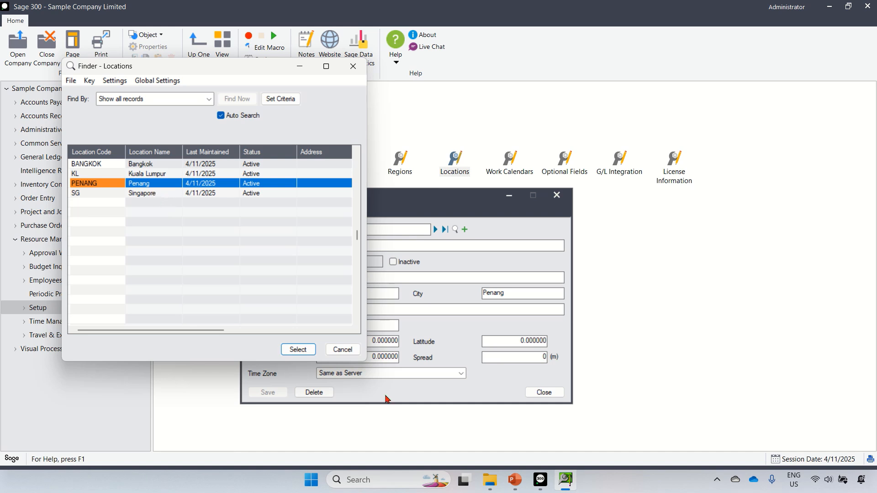
click(342, 350)
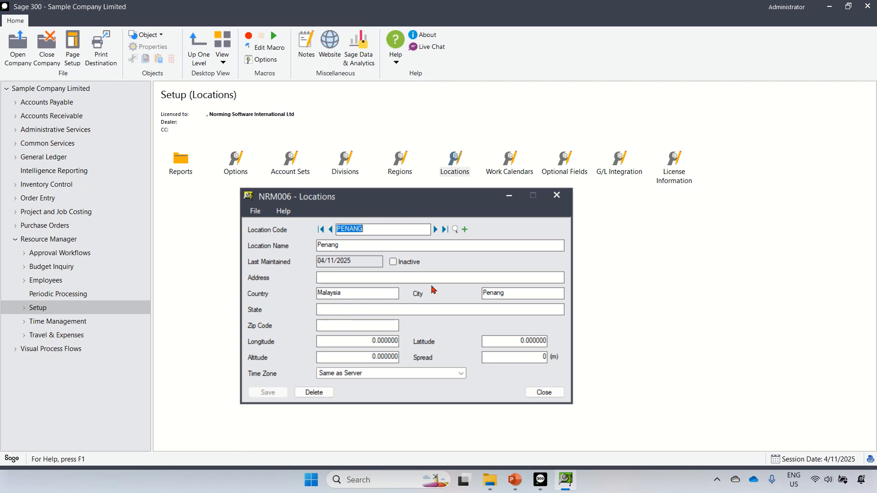
click(542, 394)
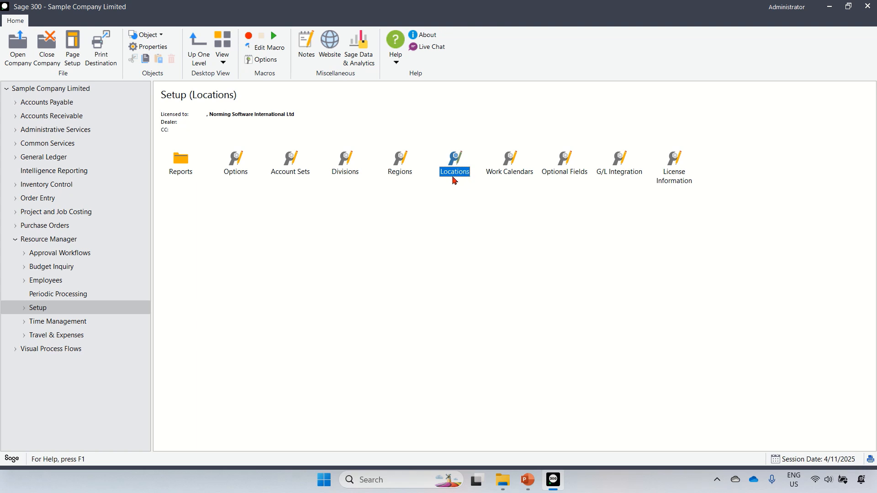
Step: Start a new work calendar with code SINGAPORE and description Singapore Calendar
double_click(511, 173)
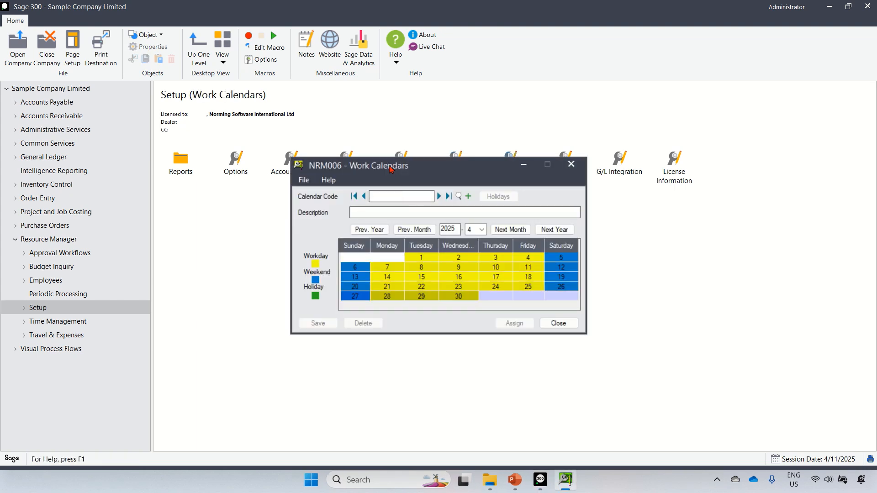
drag(393, 174, 358, 211)
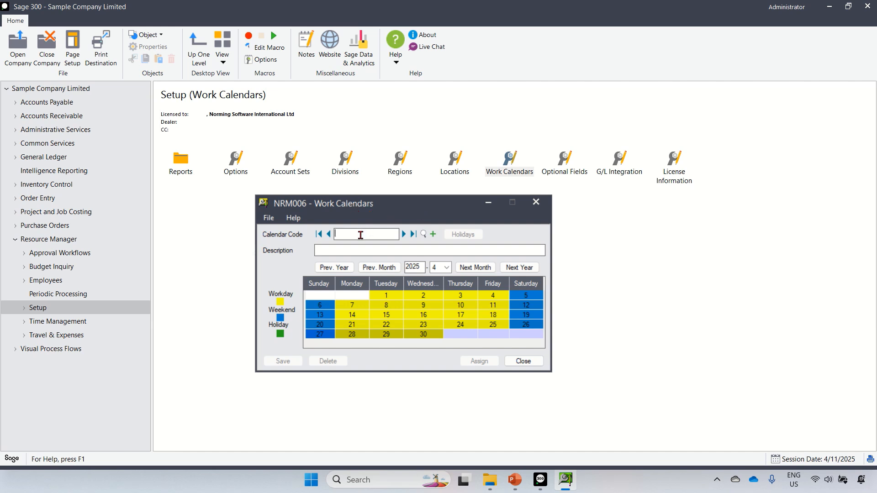
text(INGAPORE)
click(350, 250)
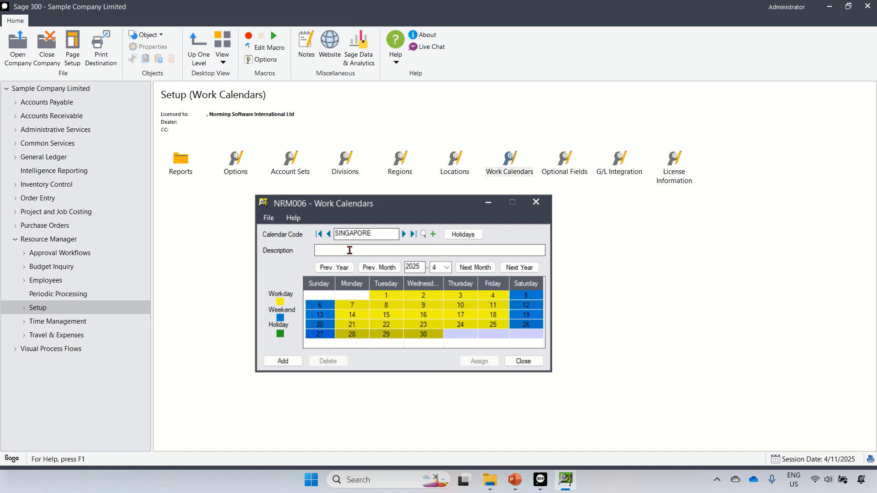
text(Singapore Calendar)
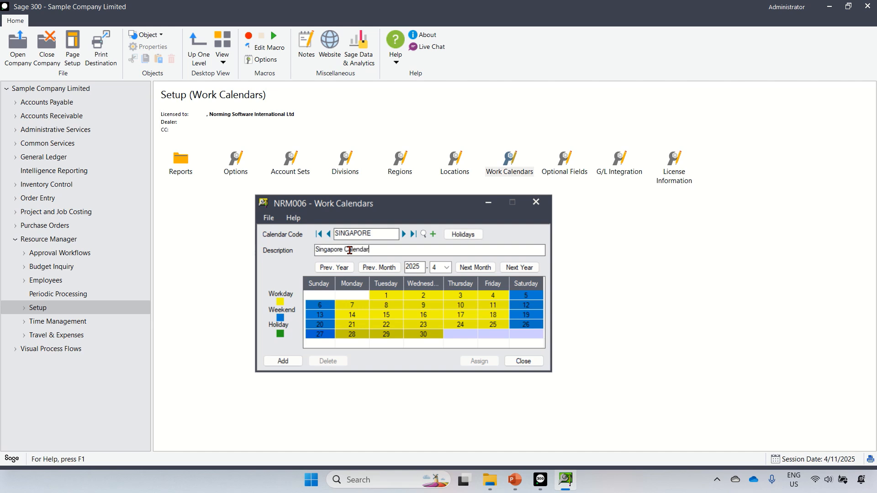
Step: Add New Year on month 1, day 1 to the Singapore calendar's regular holidays
click(463, 234)
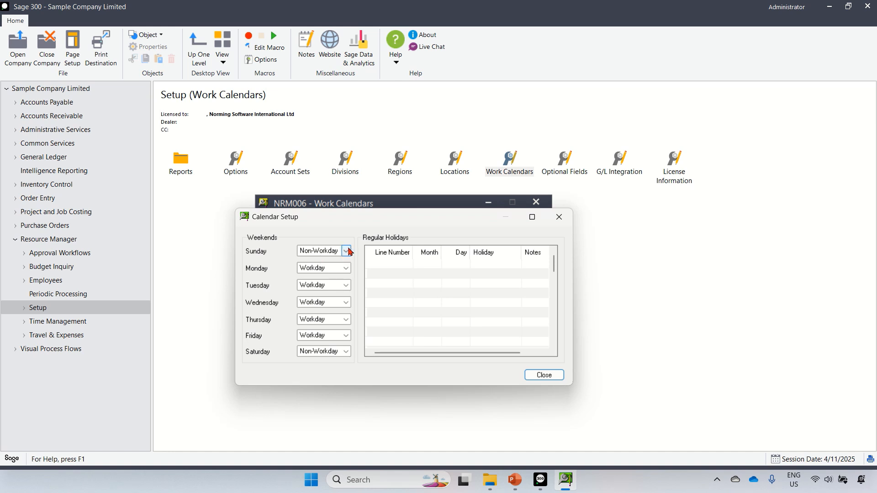
click(403, 270)
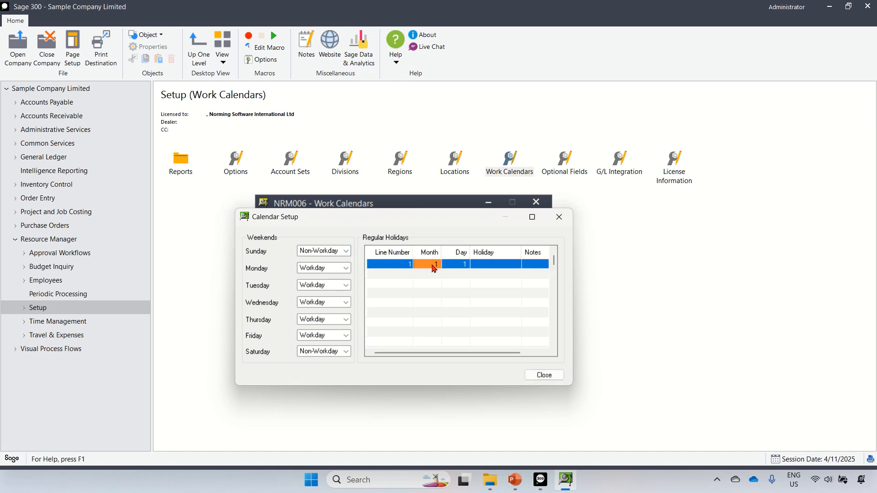
click(499, 263)
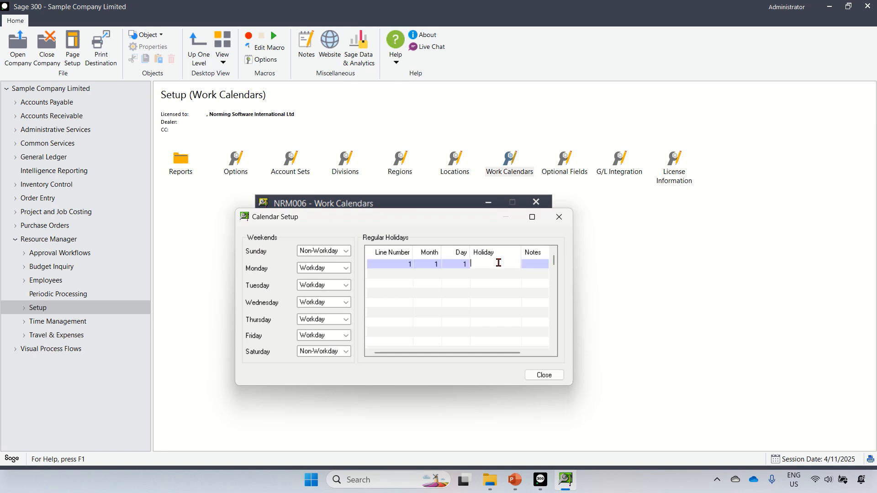
text(New Year)
click(430, 276)
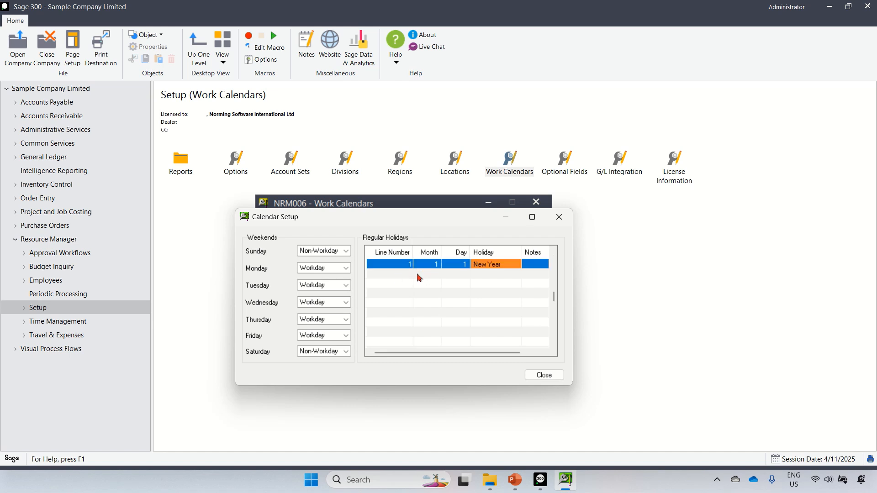
Step: Add Labour Day on month 5, day 1 as the second regular holiday and close the calendar's holiday setup
click(419, 277)
click(434, 275)
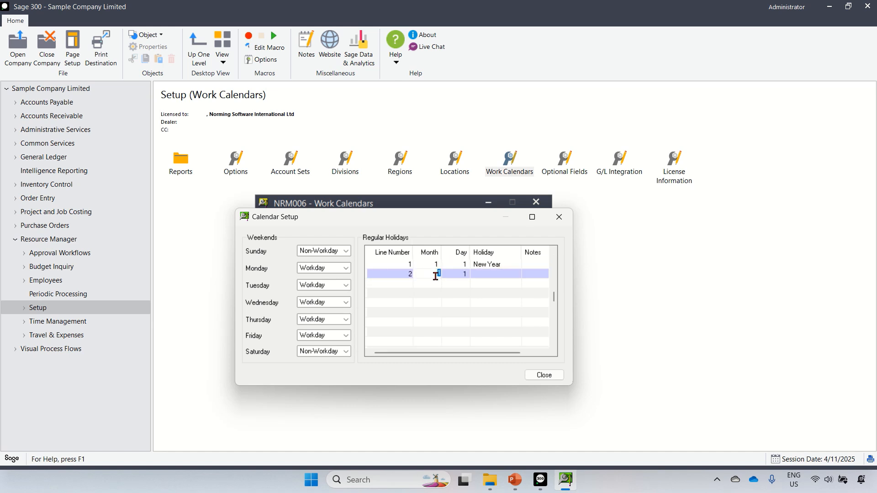
text(5)
click(485, 277)
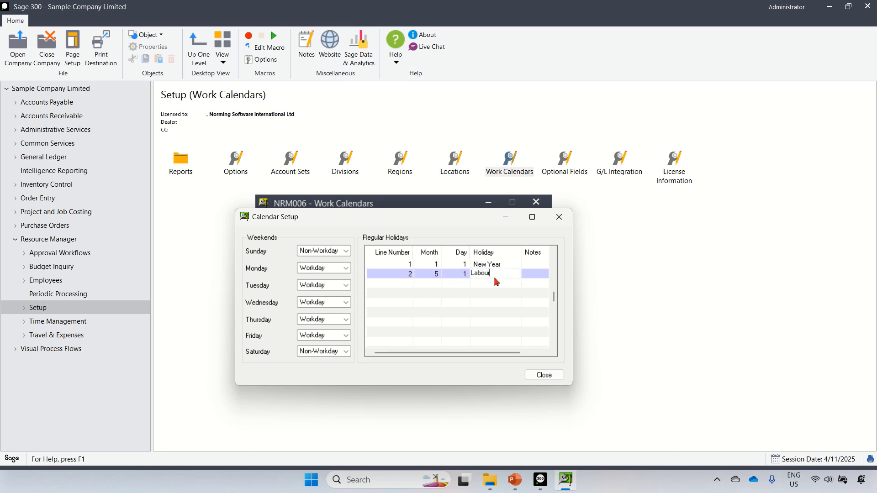
text(Labour Day)
click(411, 289)
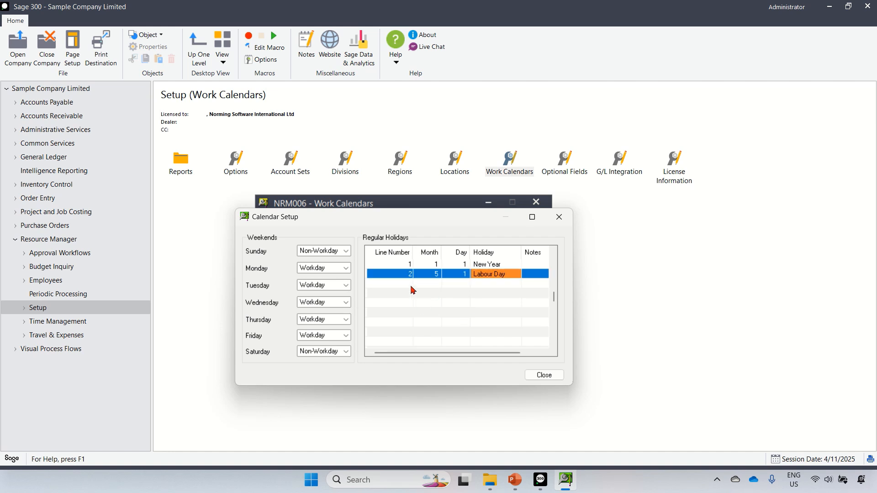
click(544, 375)
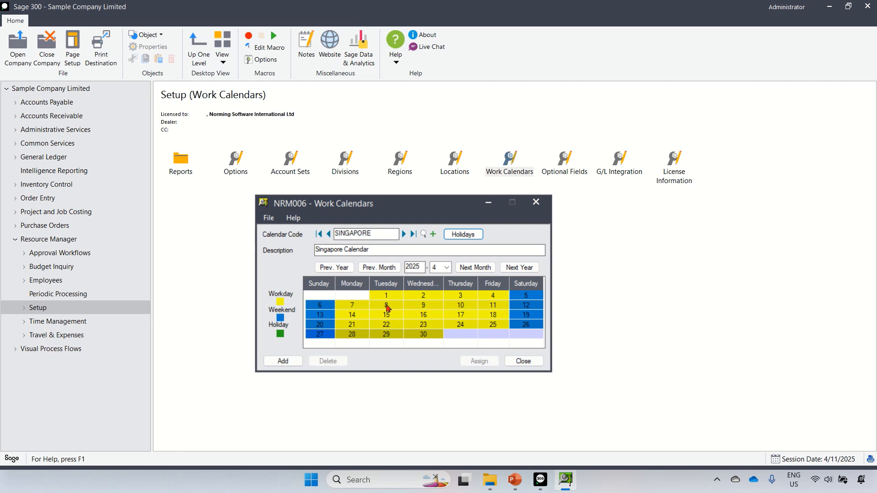
Step: Mark Friday 18 April 2025 as a holiday, add the SINGAPORE calendar and close Work Calendars
click(490, 315)
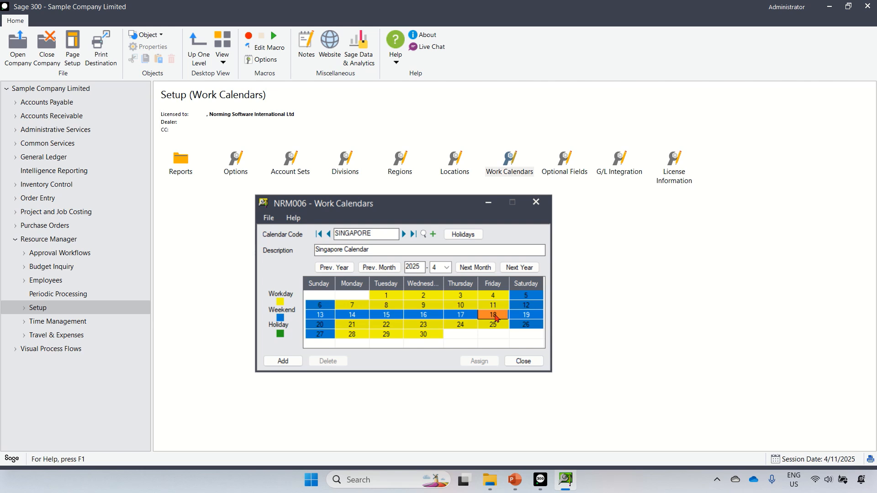
double_click(496, 319)
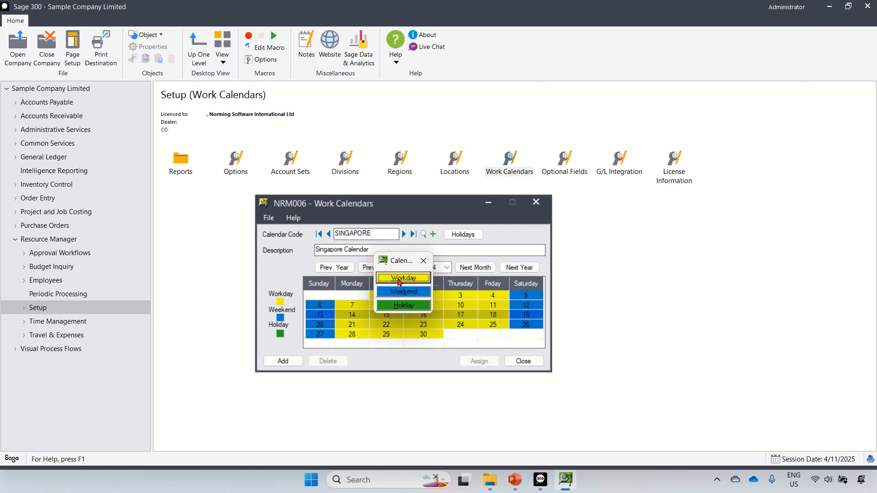
click(402, 306)
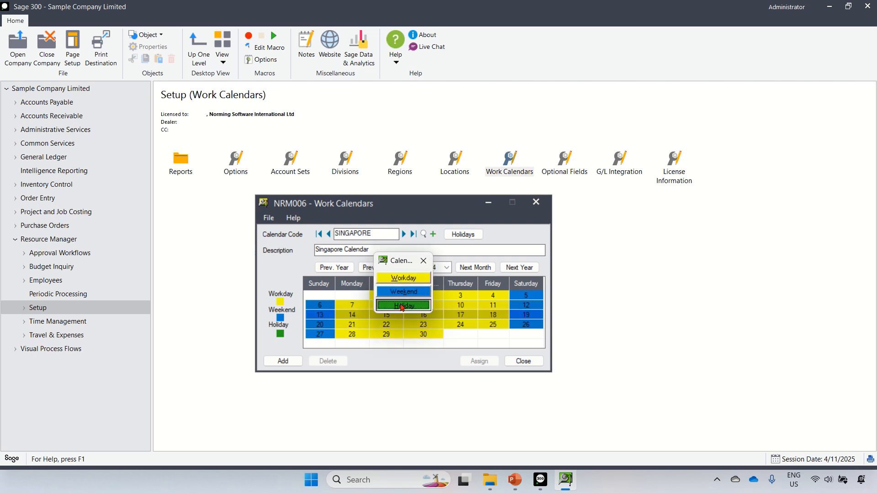
click(461, 326)
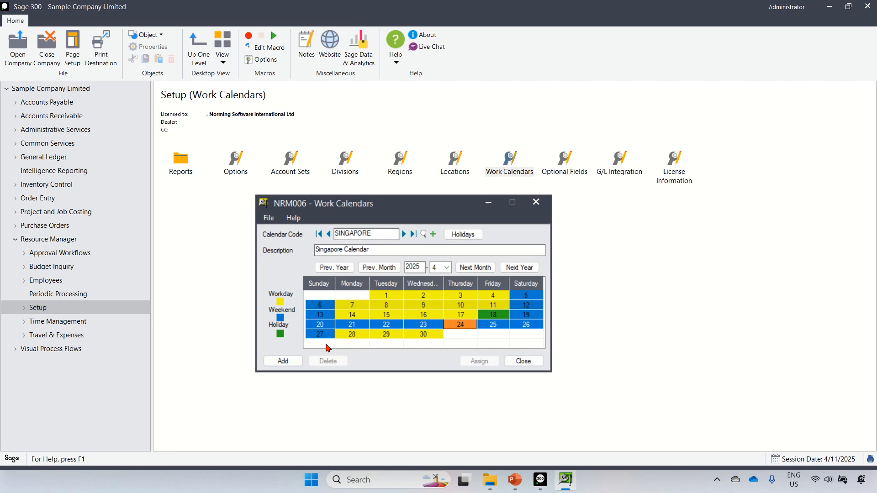
click(282, 361)
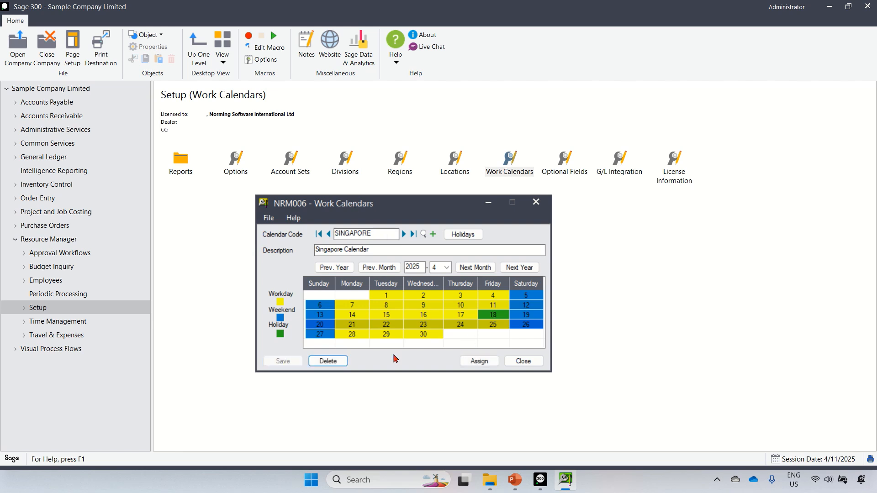
click(521, 362)
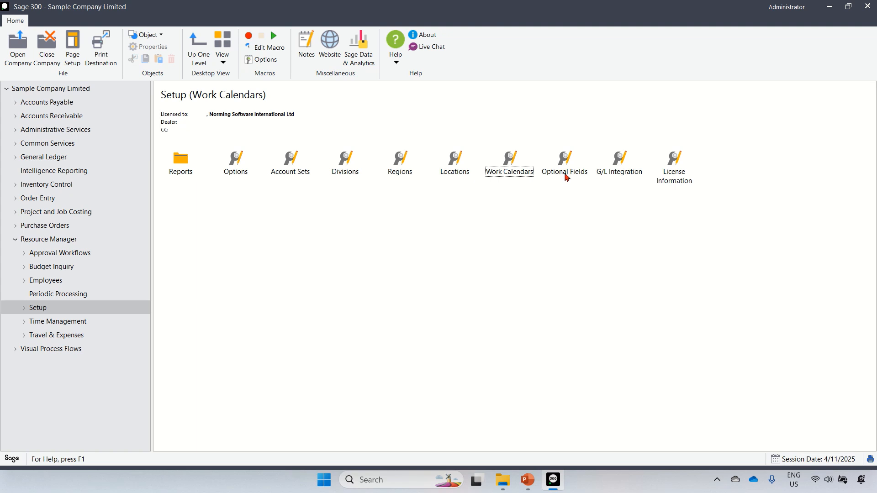
Step: Look through the record types that optional fields can be set up for, then close Optional Fields
double_click(564, 172)
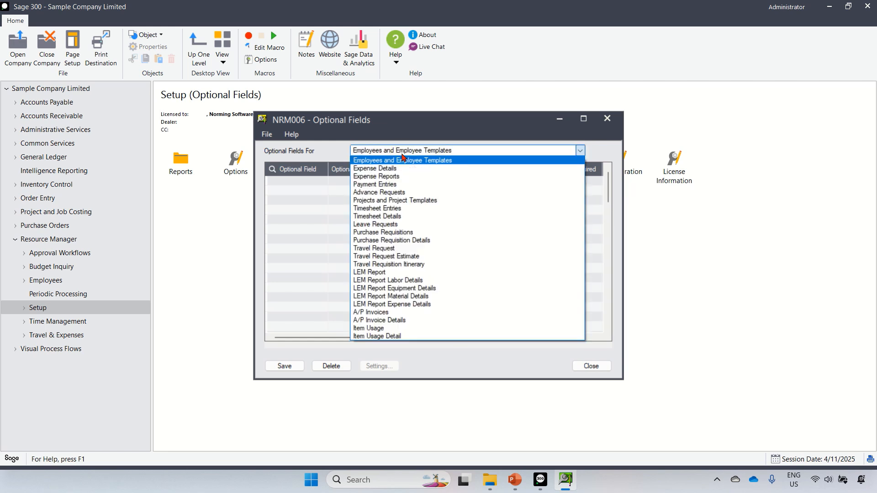
click(402, 151)
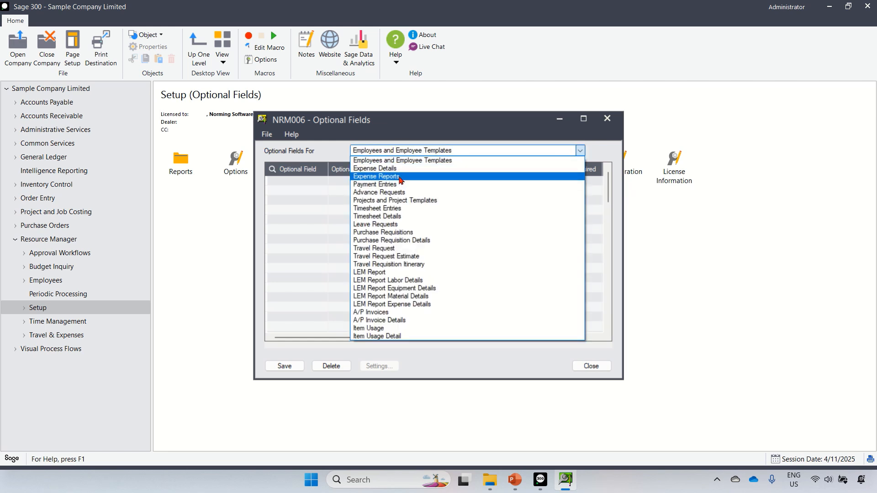
click(312, 219)
click(591, 366)
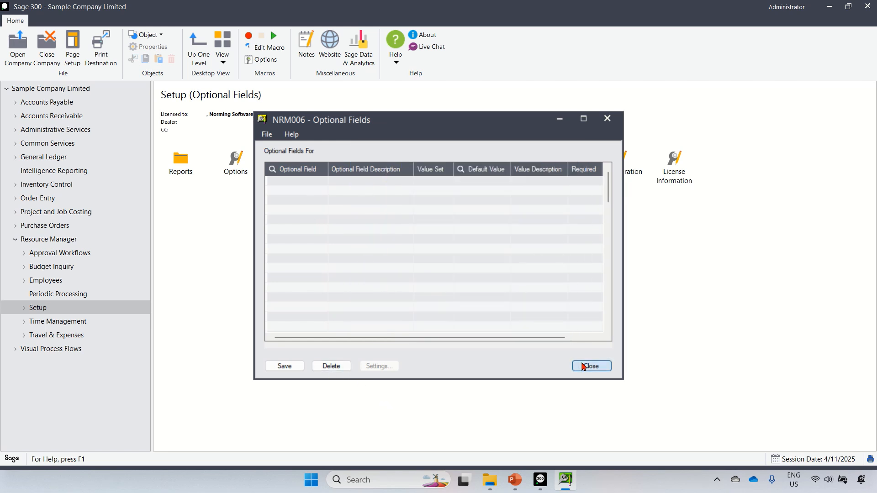